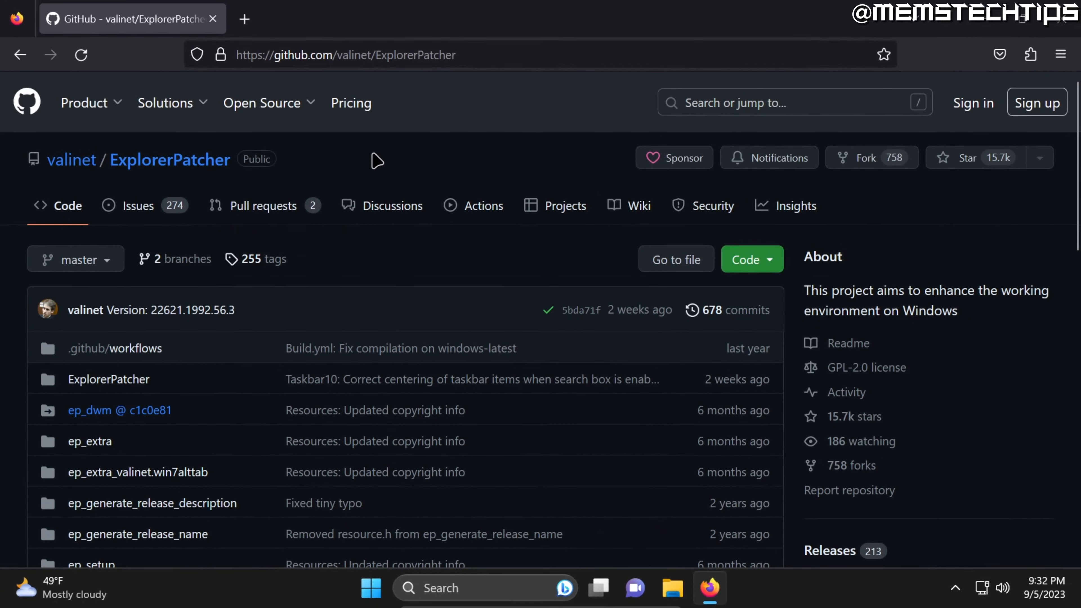
Download ep_setup.exe from ExplorerPatcher's latest release, 22621.1992.56.3, and run it, allowing it to make changes to the device
{"action": "scroll", "coordinate": [578, 269], "scroll_direction": "down", "scroll_amount": 5}
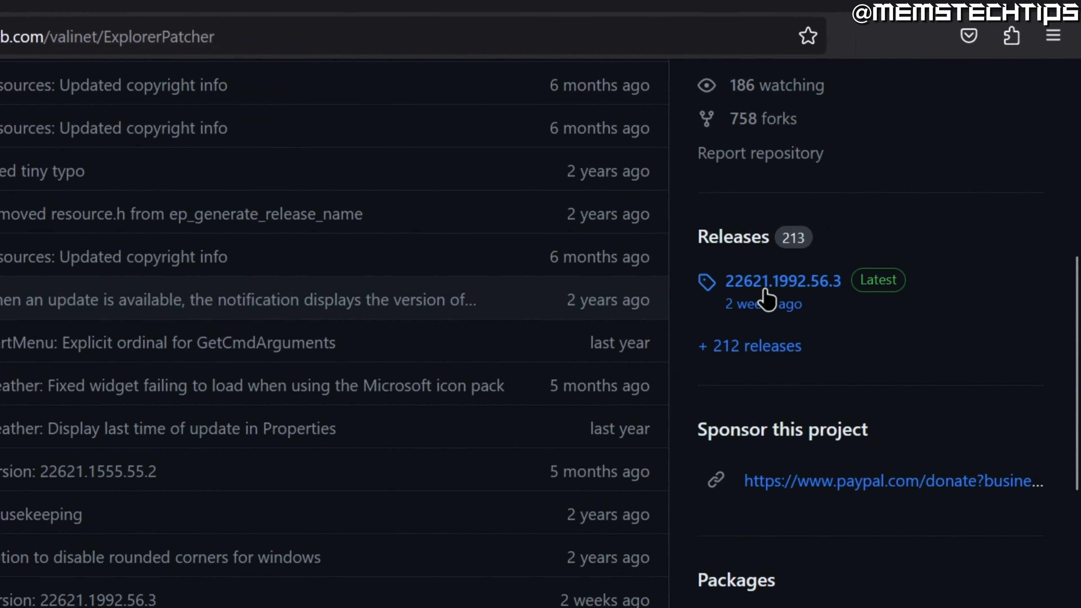
{"action": "left_click", "coordinate": [753, 294]}
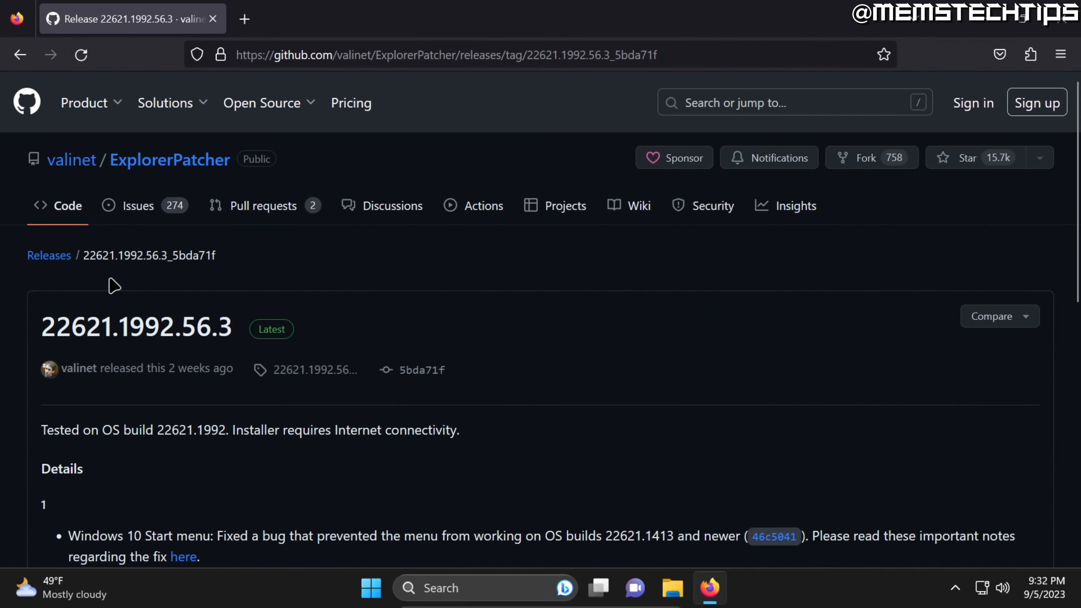
{"action": "scroll", "coordinate": [471, 317], "scroll_direction": "down", "scroll_amount": 10}
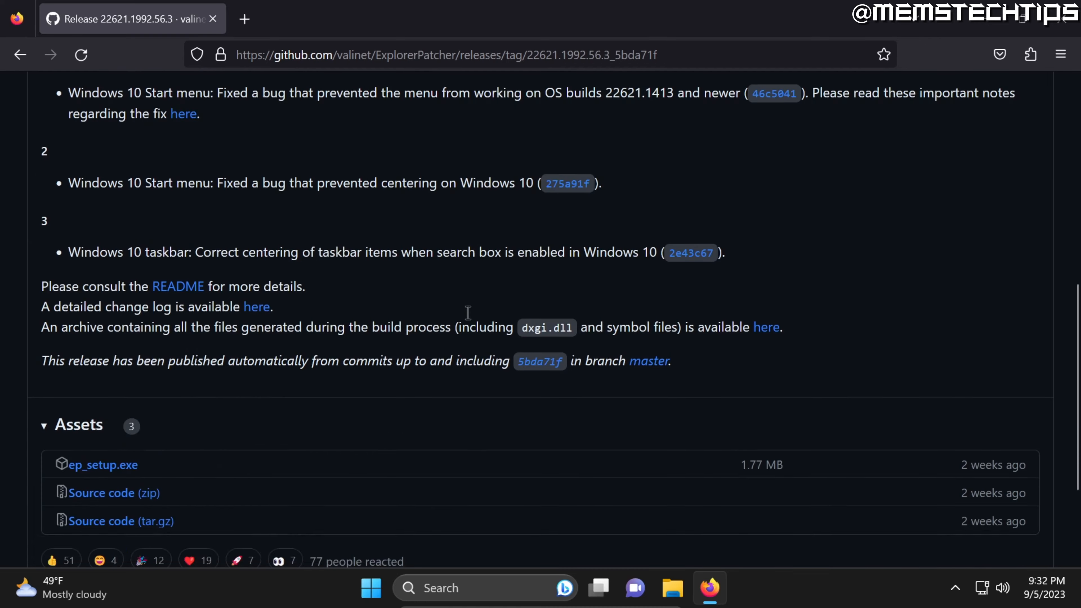
{"action": "scroll", "coordinate": [468, 313], "scroll_direction": "down", "scroll_amount": 3}
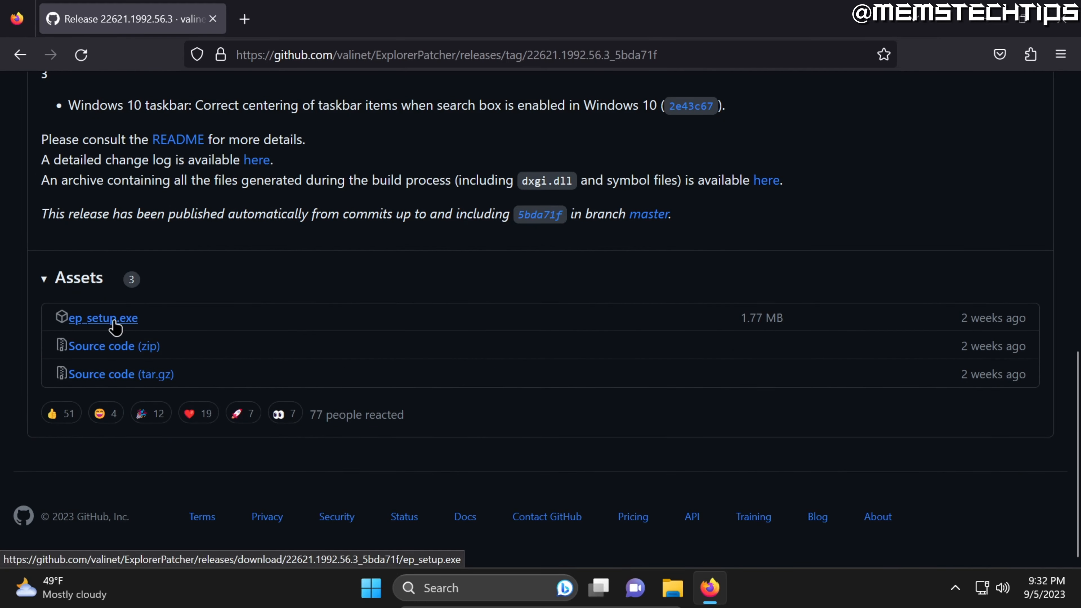
{"action": "left_click", "coordinate": [79, 320]}
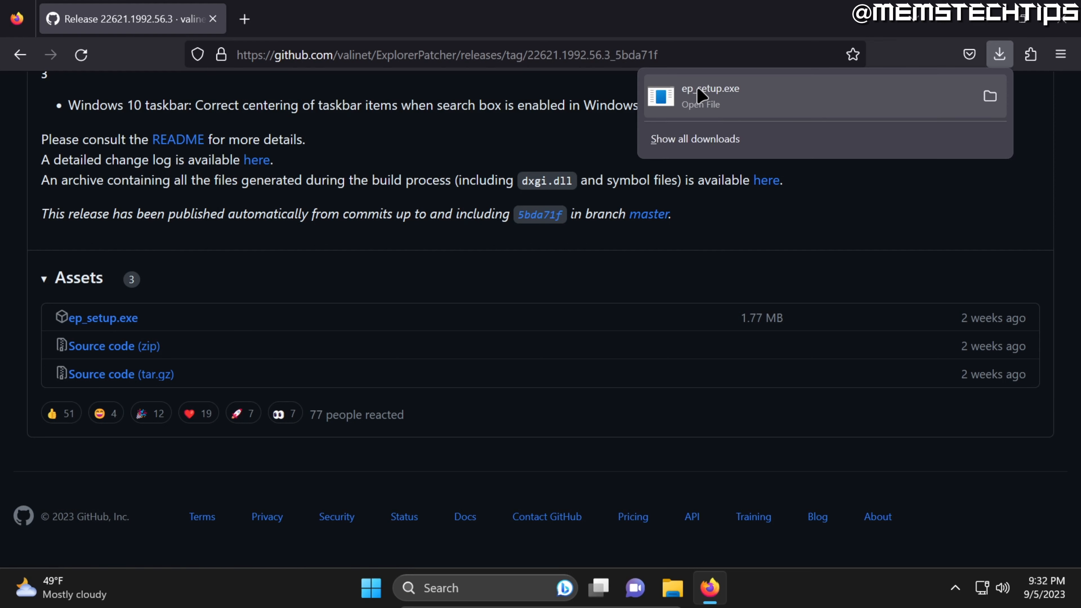
{"action": "left_click", "coordinate": [716, 96]}
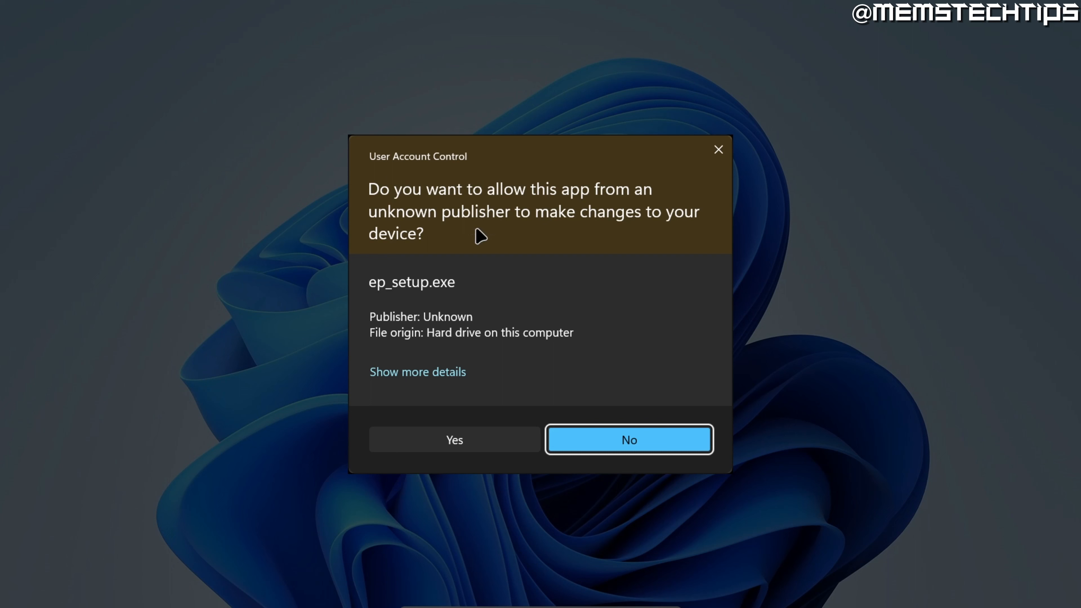
{"action": "left_click", "coordinate": [499, 443]}
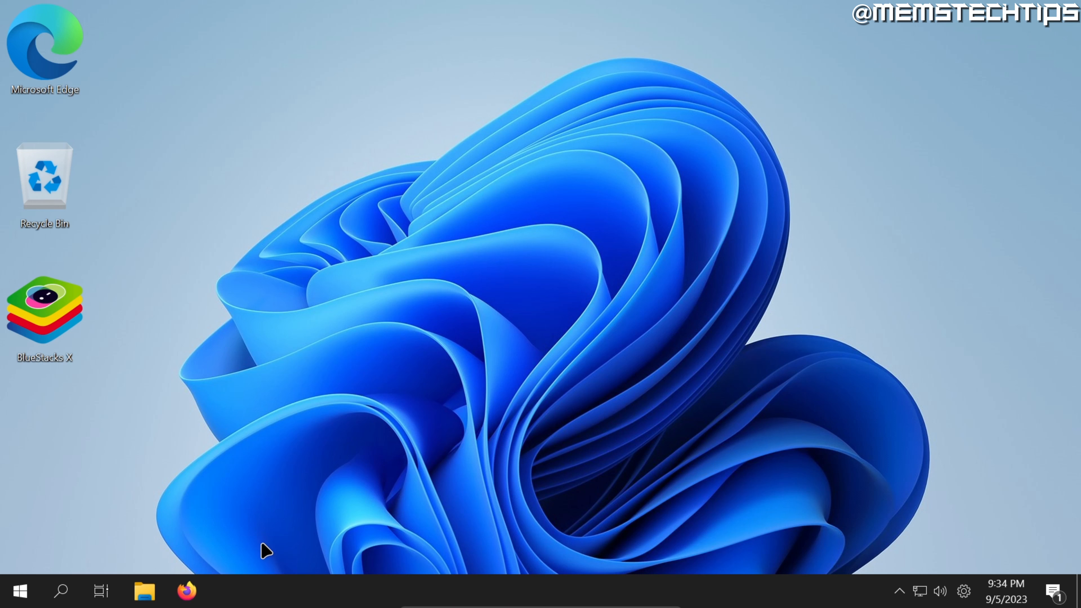
Look at the Start menu and the quick settings panel, closing each one again
{"action": "left_click", "coordinate": [17, 589]}
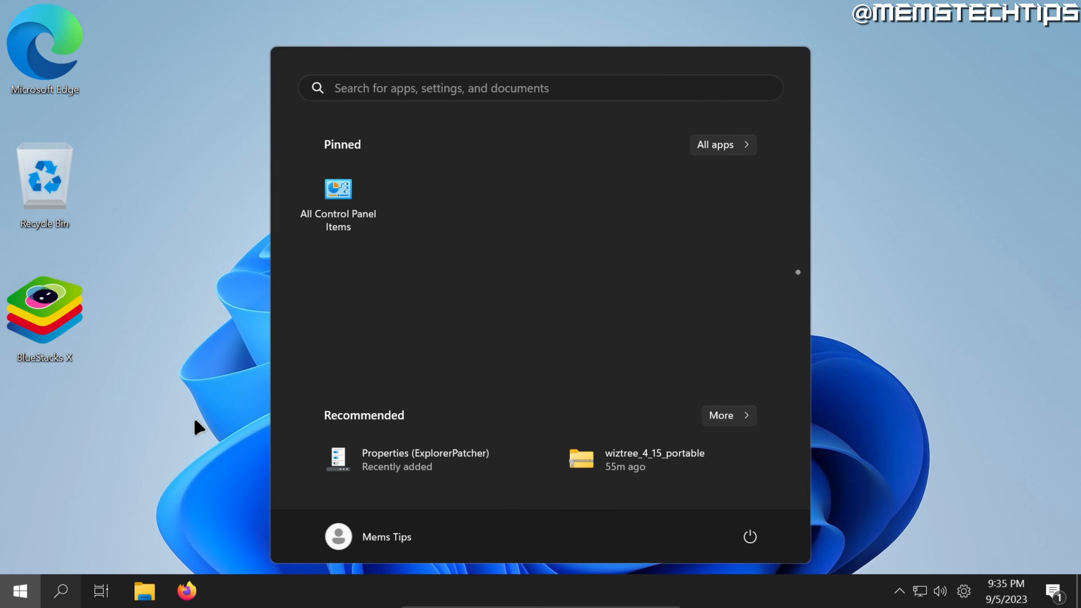
{"action": "left_click", "coordinate": [197, 426]}
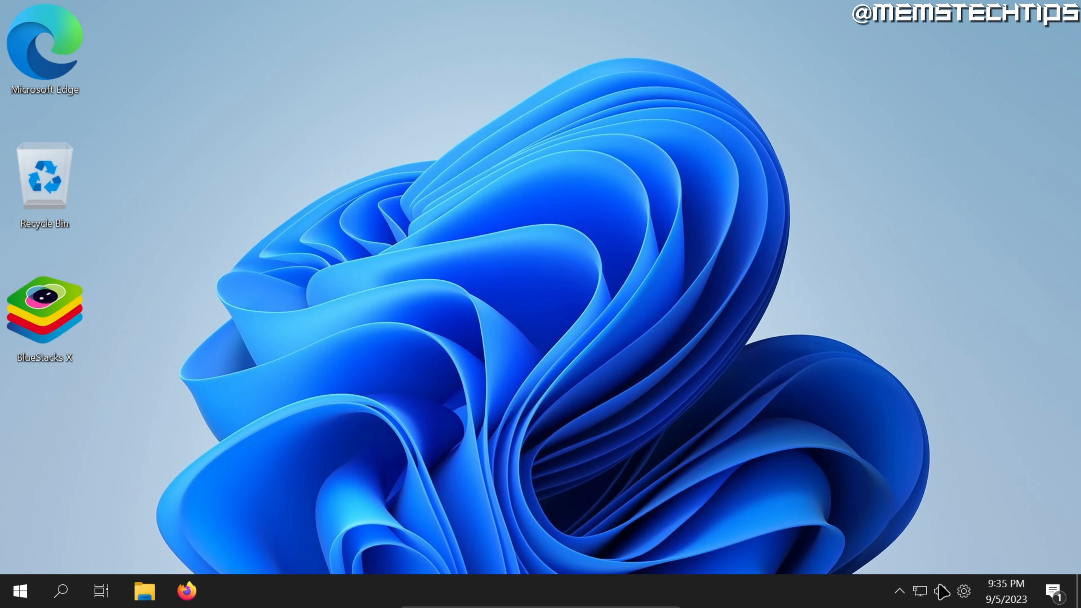
{"action": "left_click", "coordinate": [963, 591]}
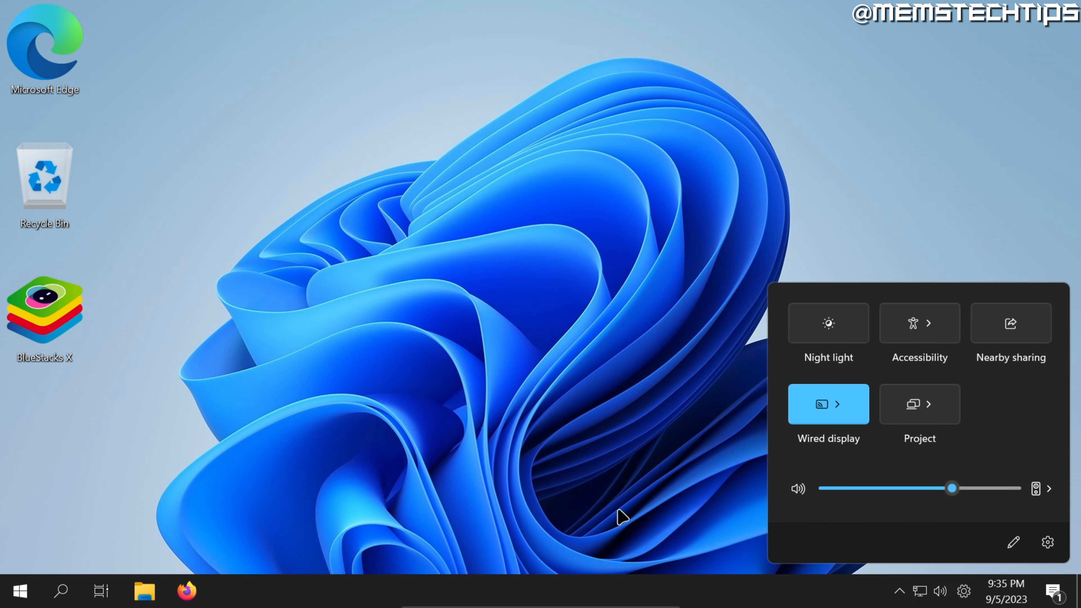
{"action": "left_click", "coordinate": [336, 516]}
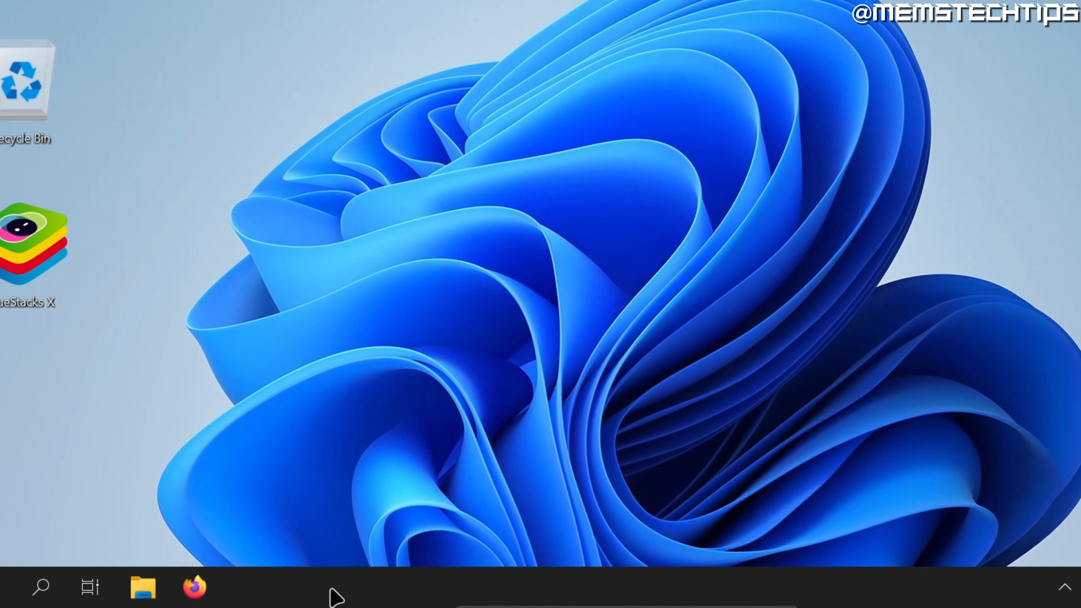
Open the taskbar's ExplorerPatcher properties and set the Start menu style to Windows 10
{"action": "right_click", "coordinate": [331, 593]}
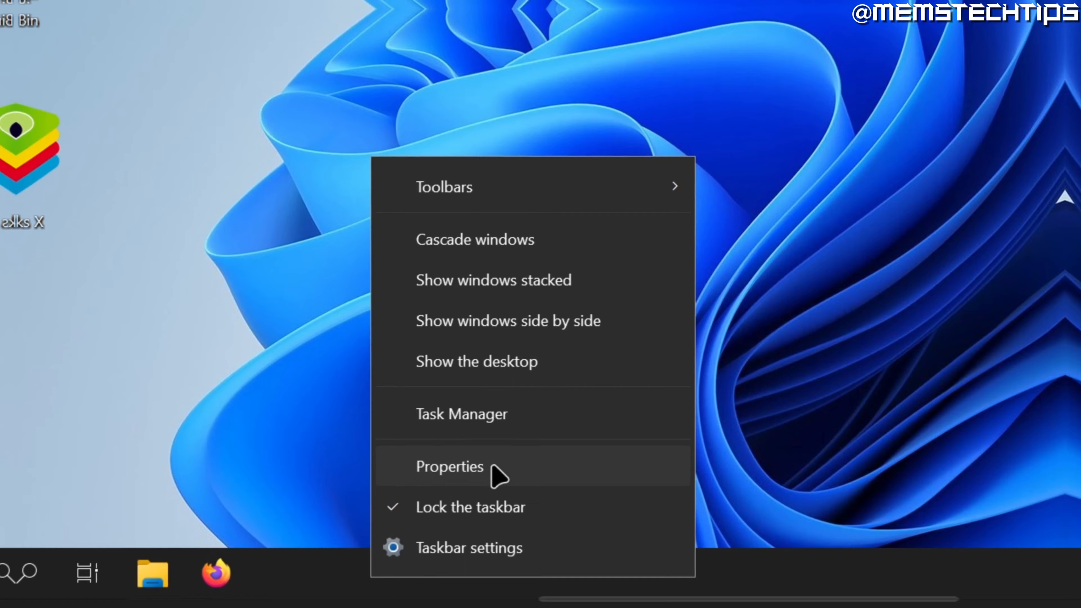
{"action": "left_click", "coordinate": [494, 475]}
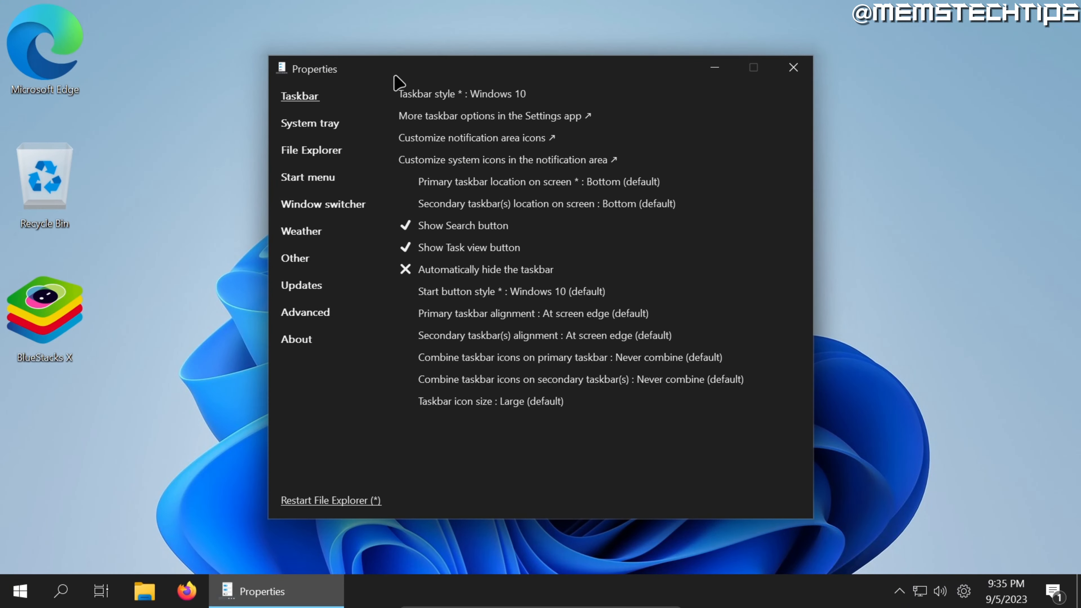
{"action": "left_click", "coordinate": [312, 183]}
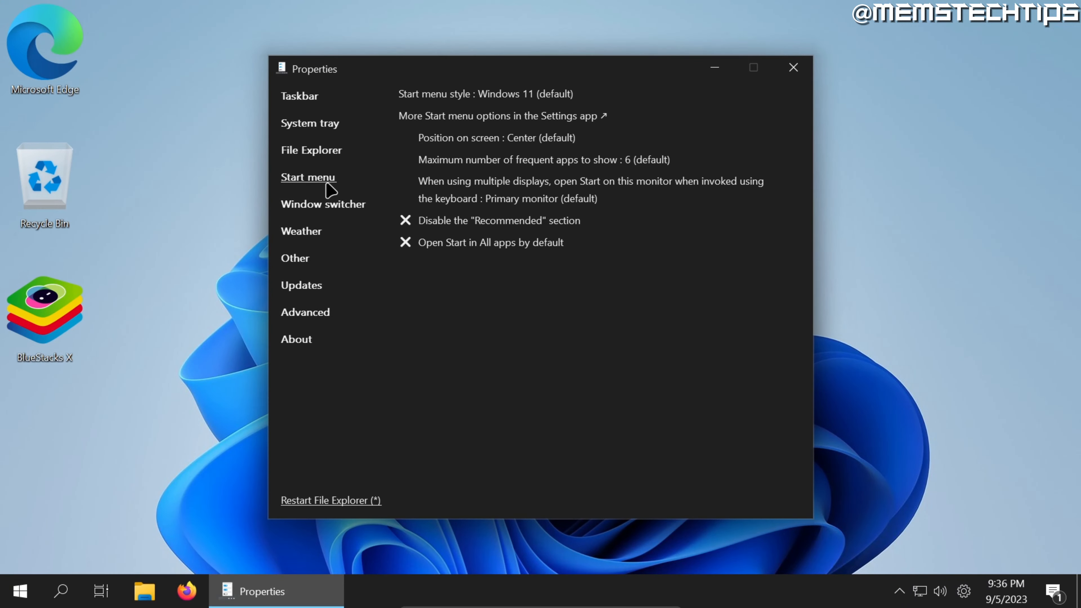
{"action": "left_click", "coordinate": [527, 97]}
{"action": "left_click", "coordinate": [490, 133]}
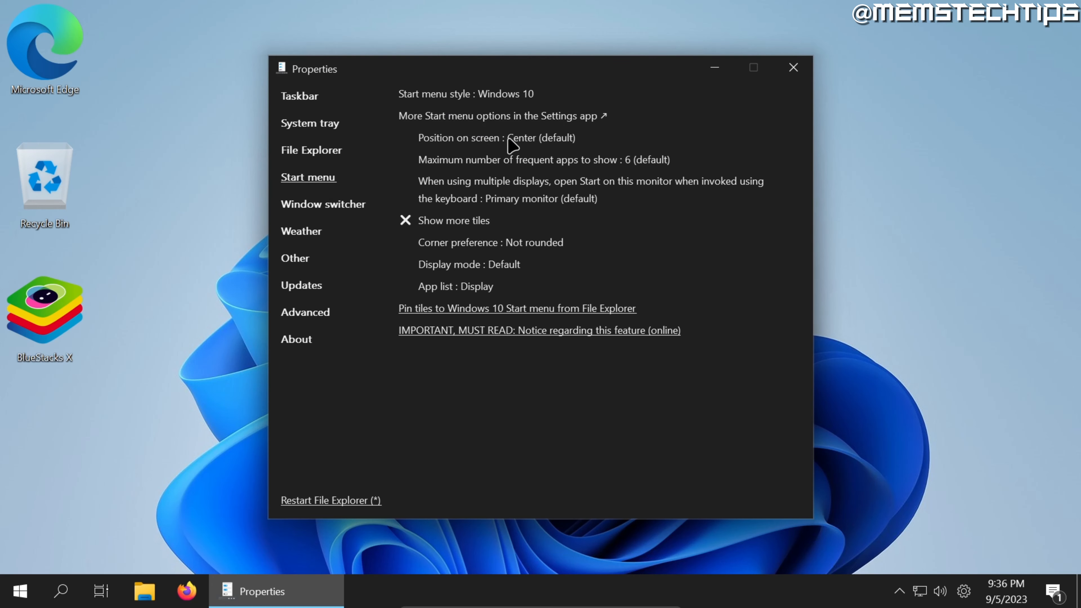
Set the Start menu's position on screen to At screen edge and restart File Explorer
{"action": "left_click", "coordinate": [531, 139]}
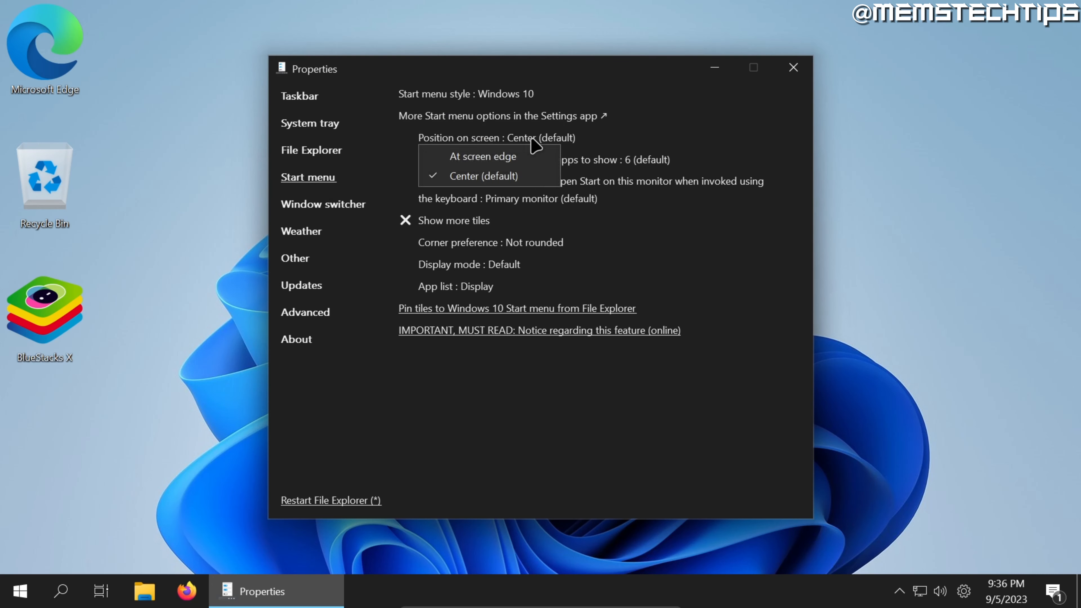
{"action": "left_click", "coordinate": [495, 156]}
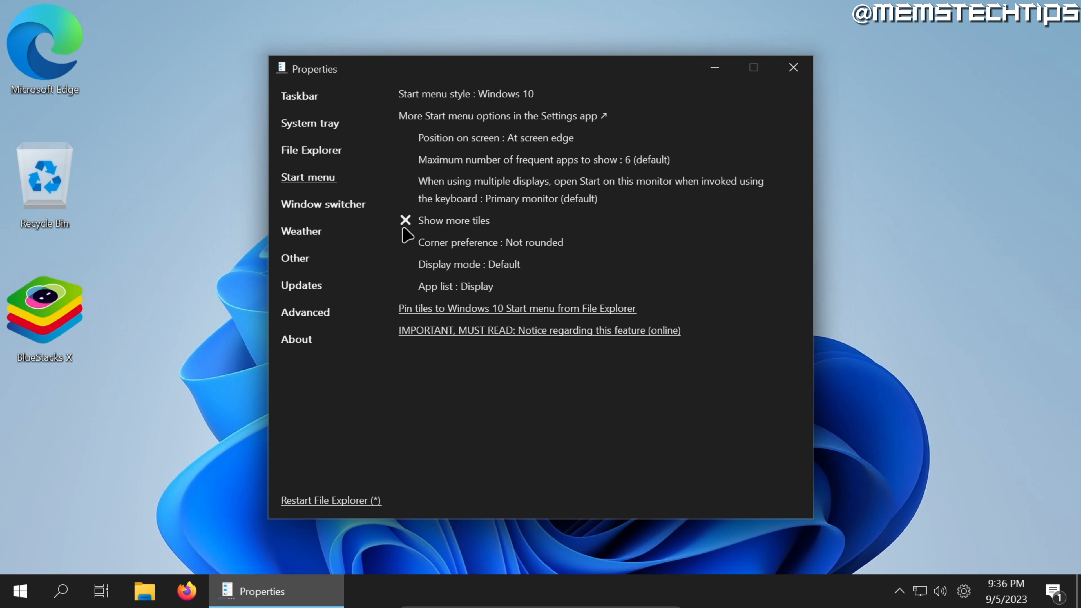
{"action": "left_click", "coordinate": [336, 501]}
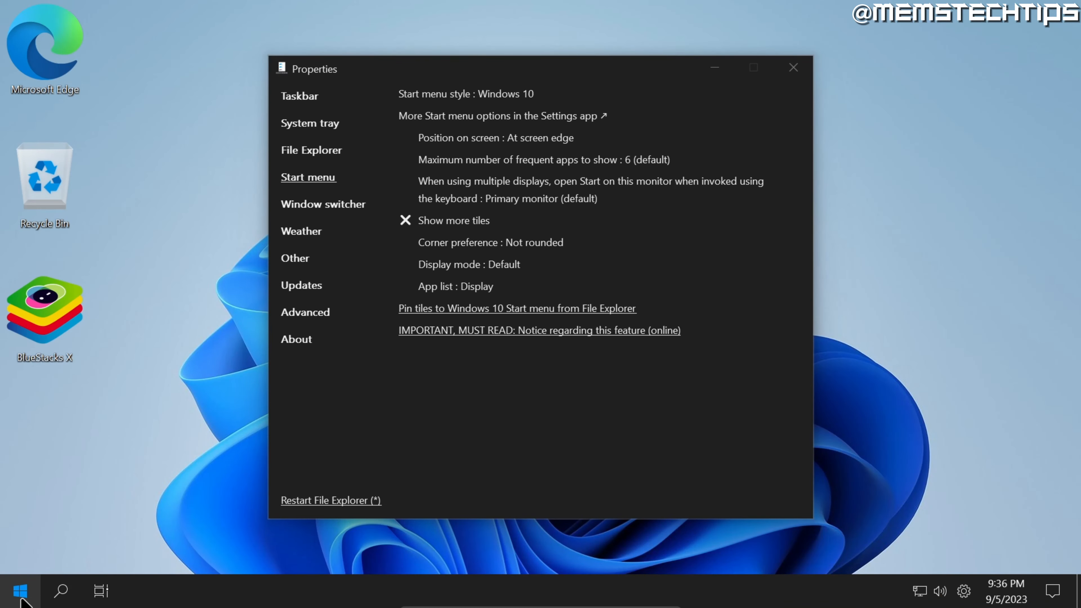
Unpin the Office apps folder from the Start menu and move the Edge tile to the first spot under Productivity
{"action": "left_click", "coordinate": [21, 596]}
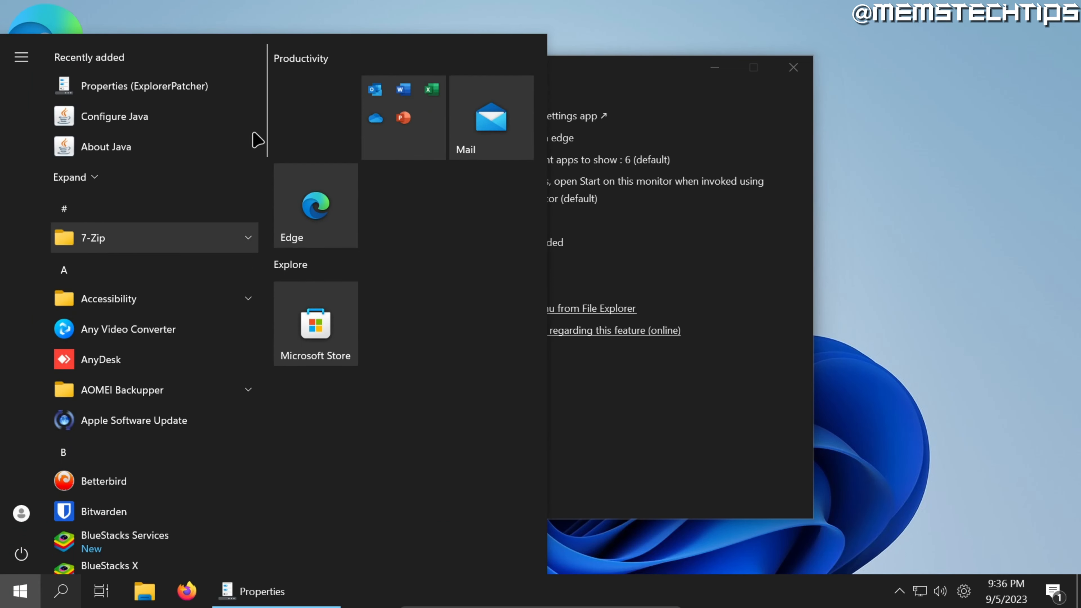
{"action": "right_click", "coordinate": [407, 111]}
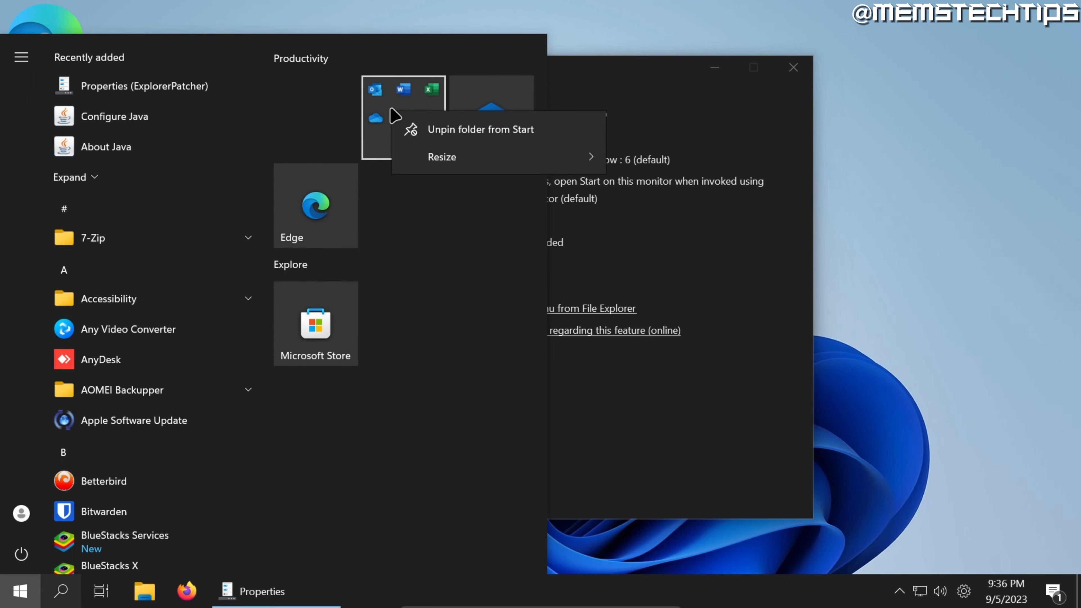
{"action": "left_click", "coordinate": [427, 130]}
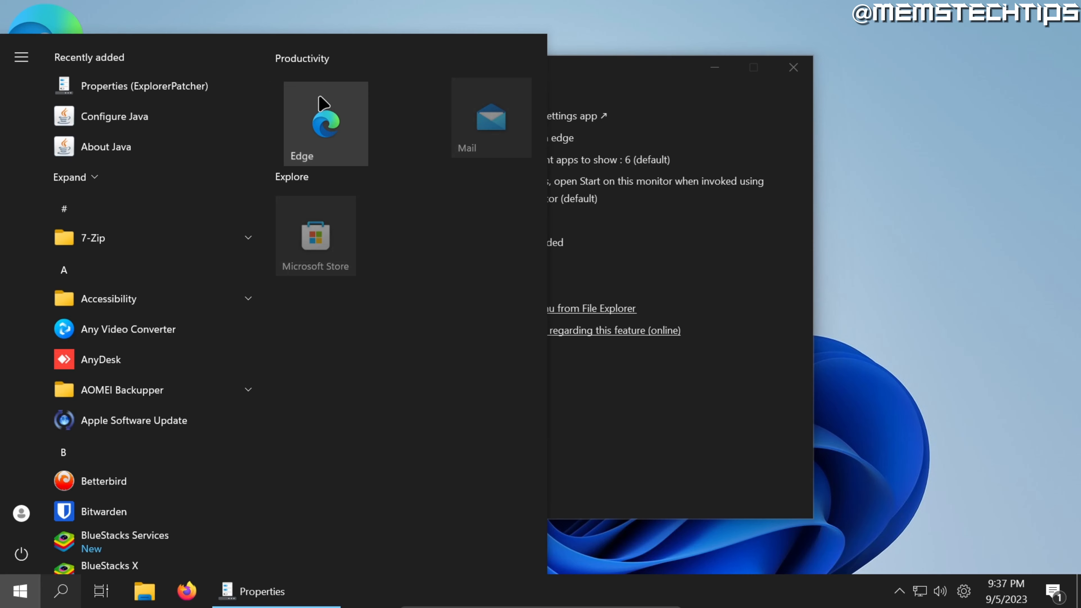
{"action": "mouse_move", "coordinate": [316, 236]}
{"action": "left_mouse_down"}
{"action": "mouse_move", "coordinate": [383, 234]}
{"action": "mouse_move", "coordinate": [315, 237]}
{"action": "left_mouse_up"}
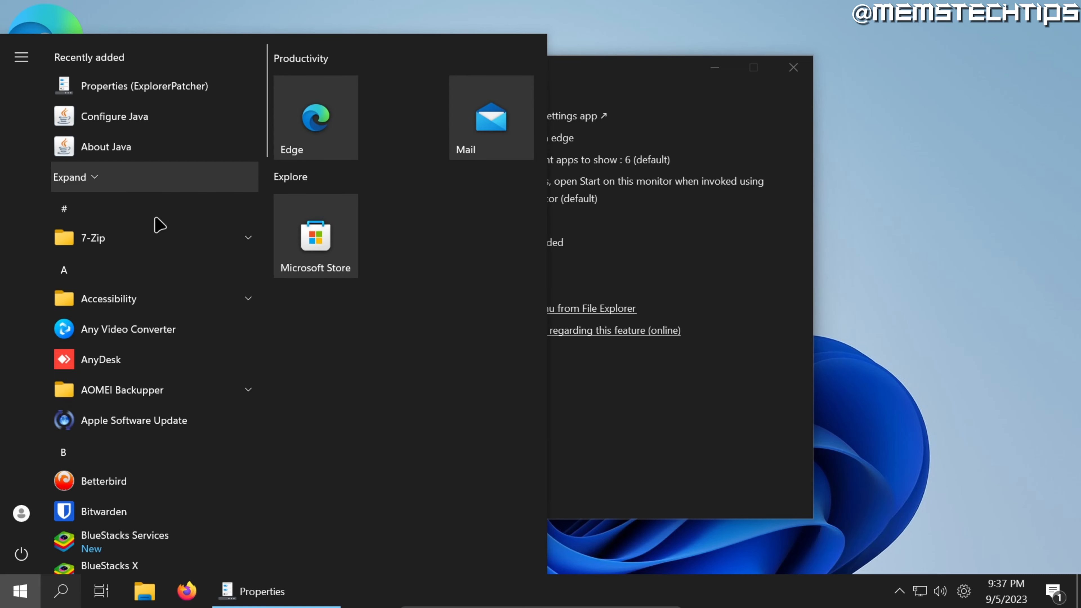
{"action": "scroll", "coordinate": [154, 153], "scroll_direction": "down", "scroll_amount": 10}
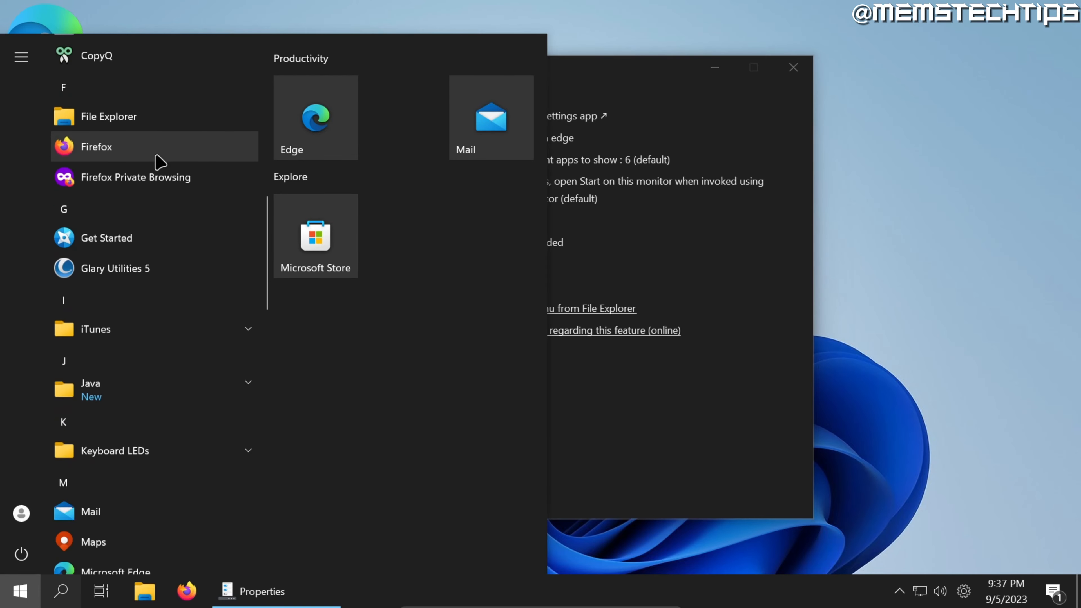
{"action": "scroll", "coordinate": [158, 162], "scroll_direction": "down", "scroll_amount": 10}
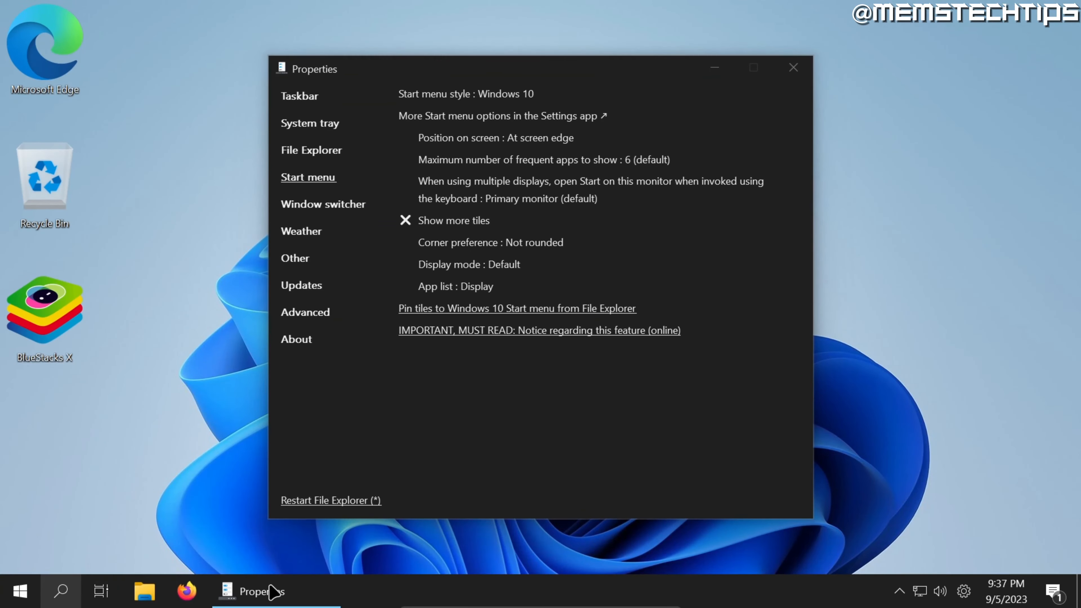
Go to the taskbar settings in ExplorerPatcher and choose Windows 10 as the taskbar style
{"action": "left_click", "coordinate": [293, 97]}
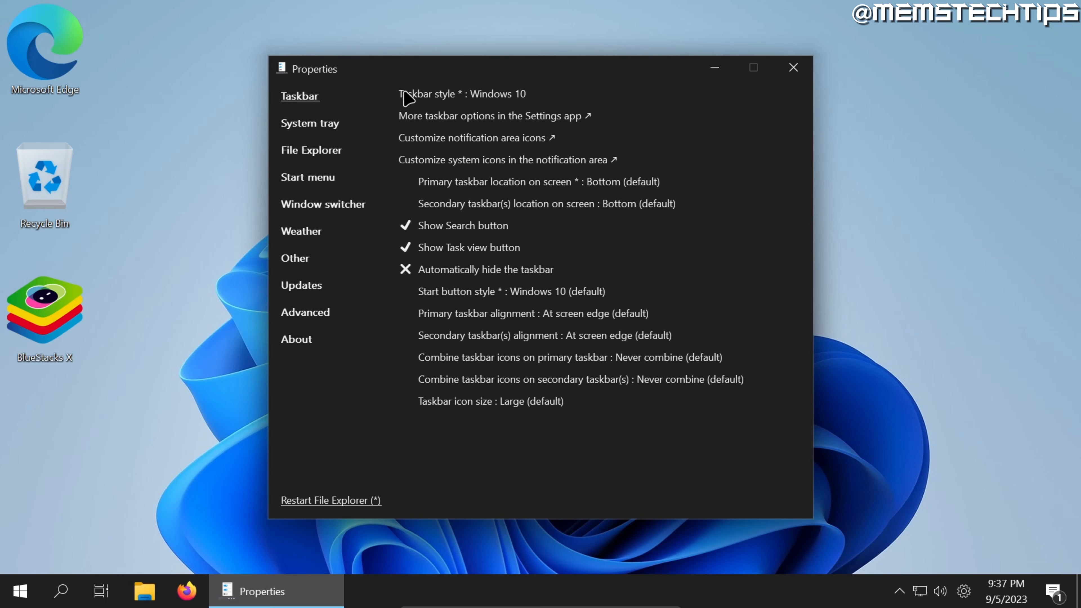
{"action": "left_click", "coordinate": [498, 99]}
{"action": "left_click", "coordinate": [451, 130]}
Try the primary taskbar location Top with a File Explorer restart, and return it to Bottom (default)
{"action": "left_click", "coordinate": [562, 183]}
{"action": "left_click", "coordinate": [332, 501]}
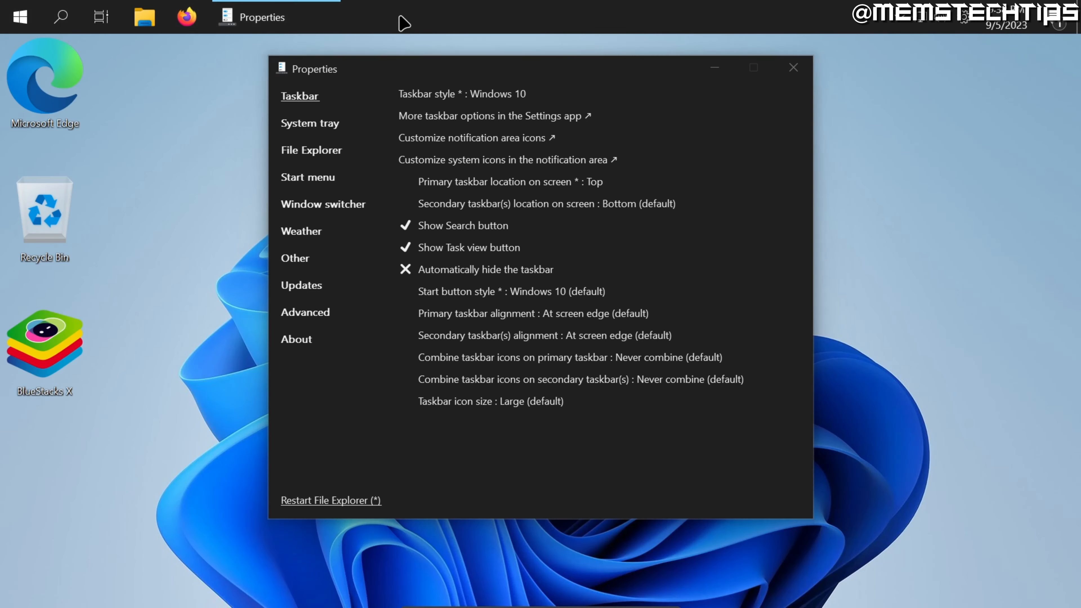
{"action": "left_click", "coordinate": [600, 184]}
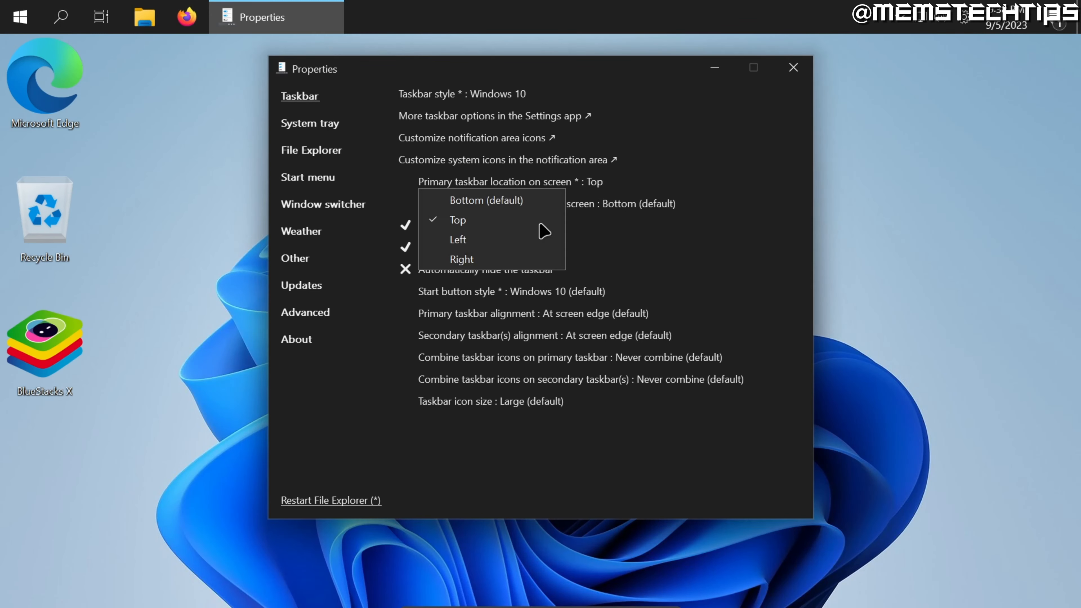
{"action": "left_click", "coordinate": [498, 202]}
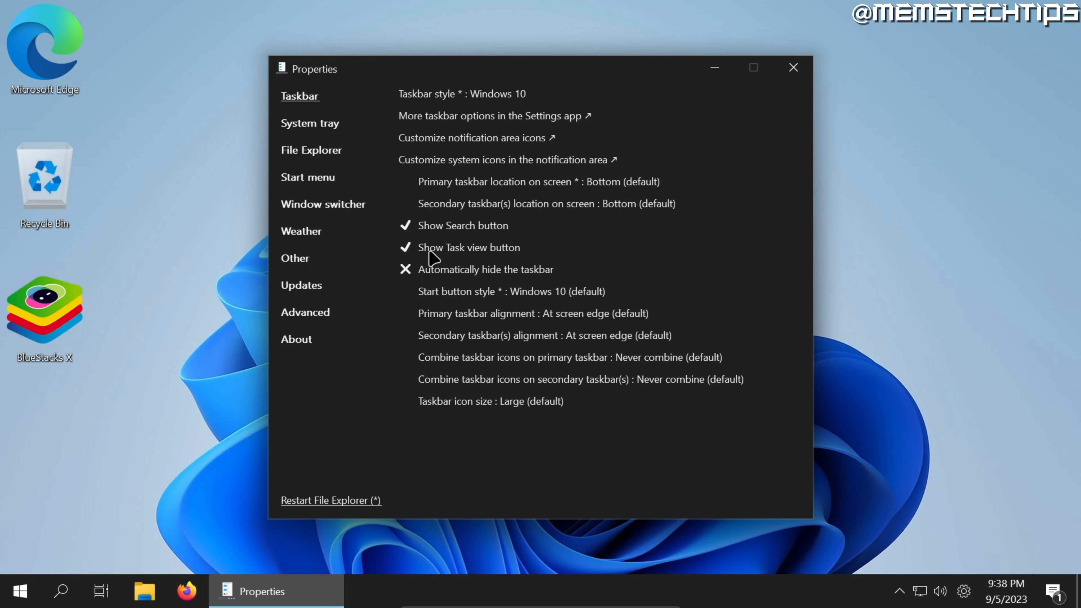
Turn off the Task view button on the taskbar
{"action": "left_click", "coordinate": [407, 249]}
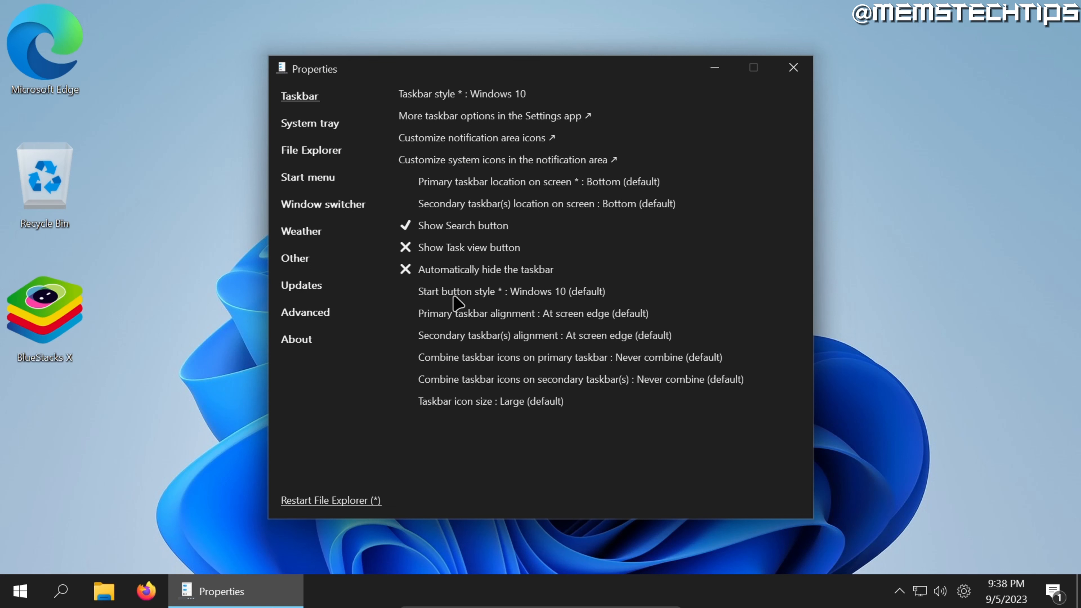
Try Windows 11 as the Start button style and return it to Windows 10 (default)
{"action": "left_click", "coordinate": [540, 292]}
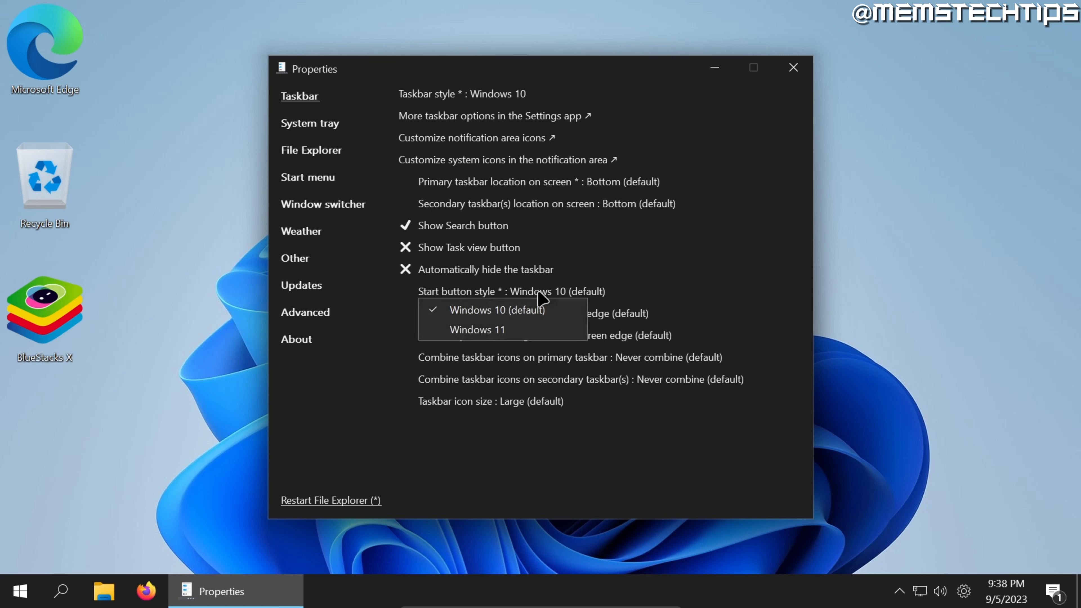
{"action": "left_click", "coordinate": [498, 330]}
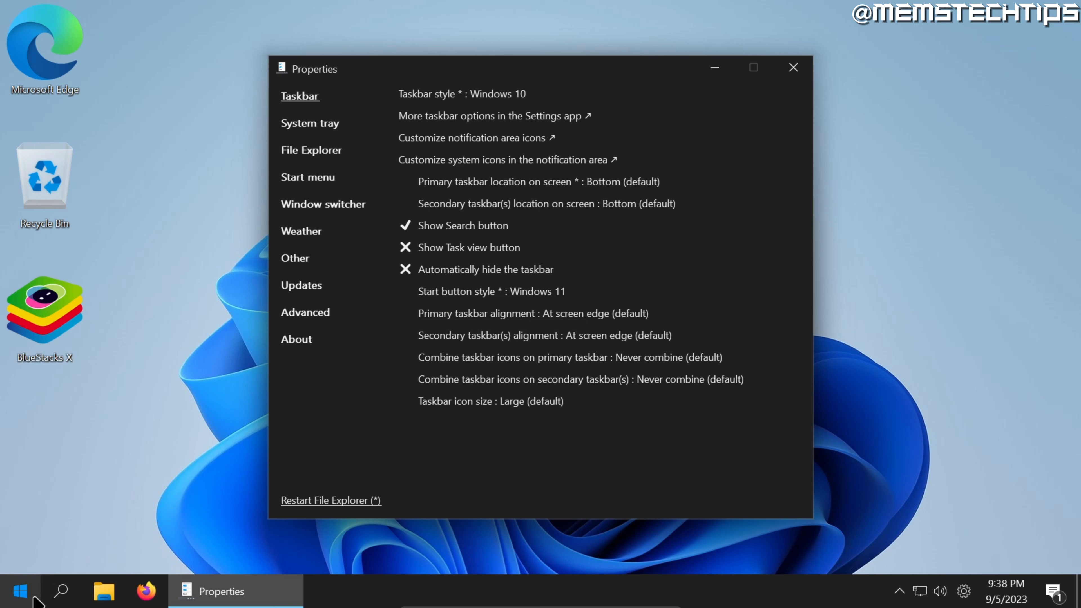
{"action": "left_click", "coordinate": [528, 292]}
{"action": "left_click", "coordinate": [490, 310]}
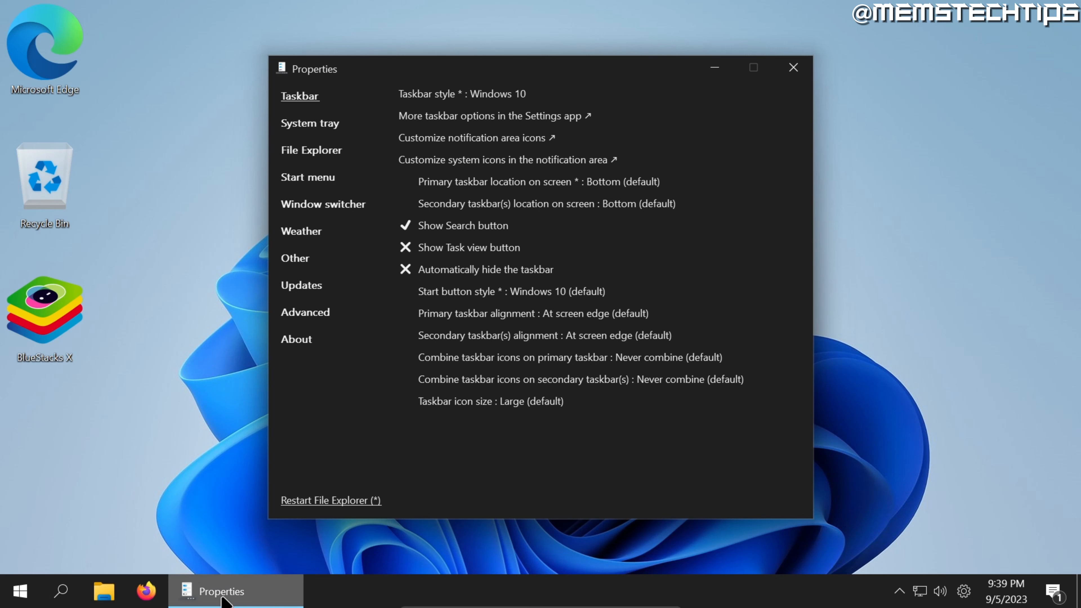
Open Firefox and File Explorer to check how running apps appear on the taskbar, and close the File Explorer window
{"action": "left_click", "coordinate": [146, 591]}
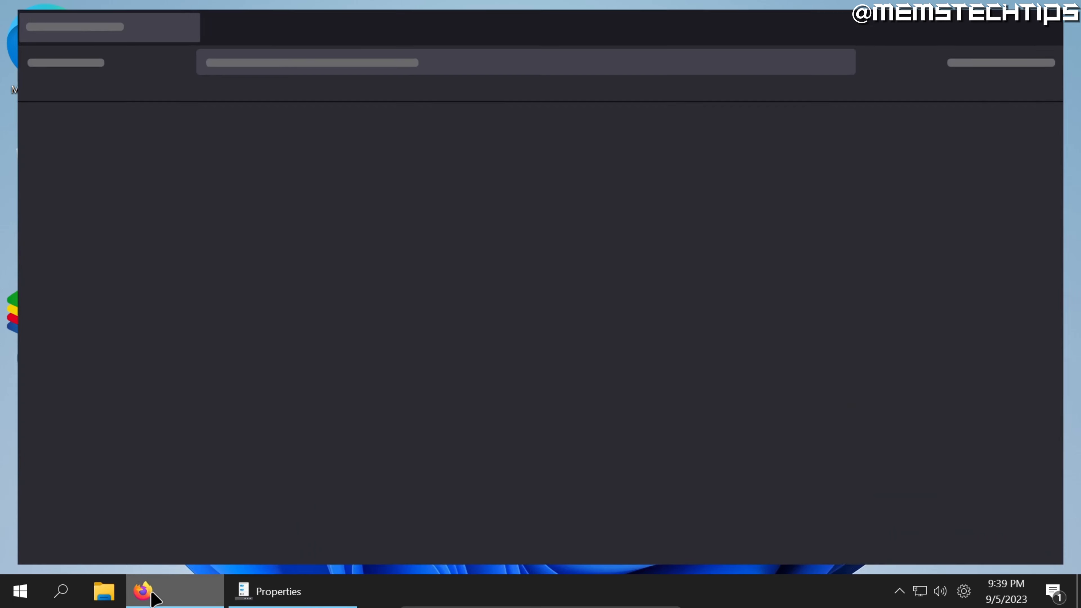
{"action": "left_click", "coordinate": [104, 591]}
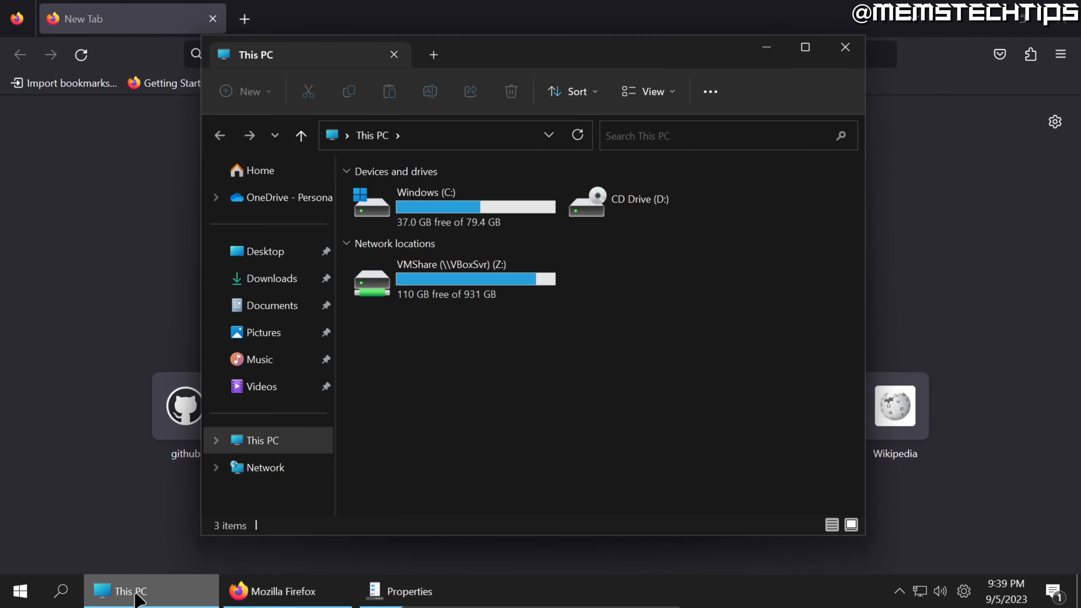
{"action": "left_click", "coordinate": [843, 47]}
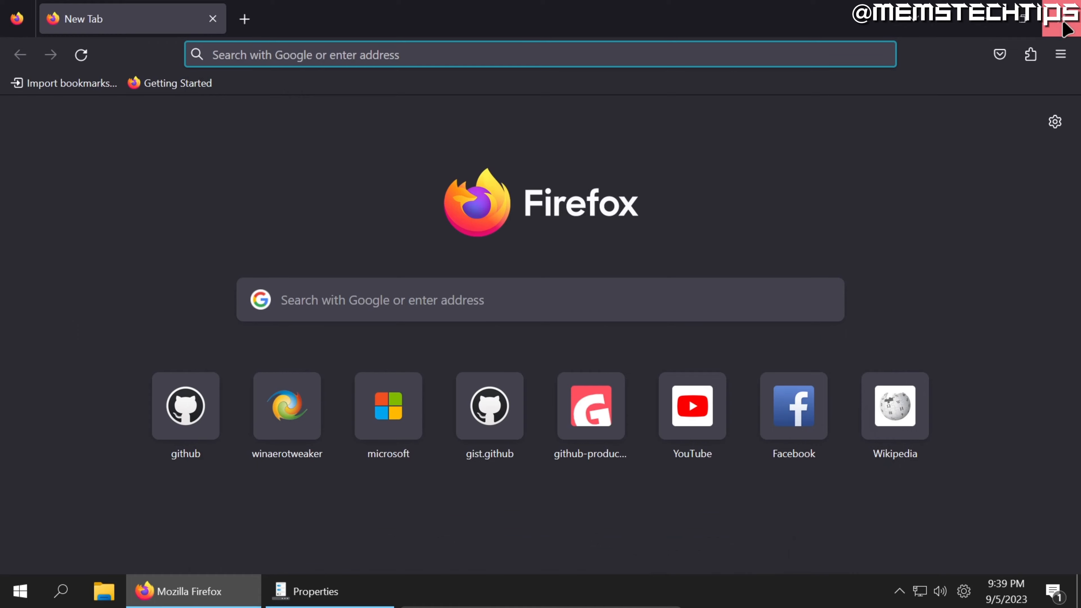
Close Firefox, set the icons on both the primary and secondary taskbars to Always combine, and restart File Explorer
{"action": "left_click", "coordinate": [1056, 15]}
{"action": "left_click", "coordinate": [655, 360]}
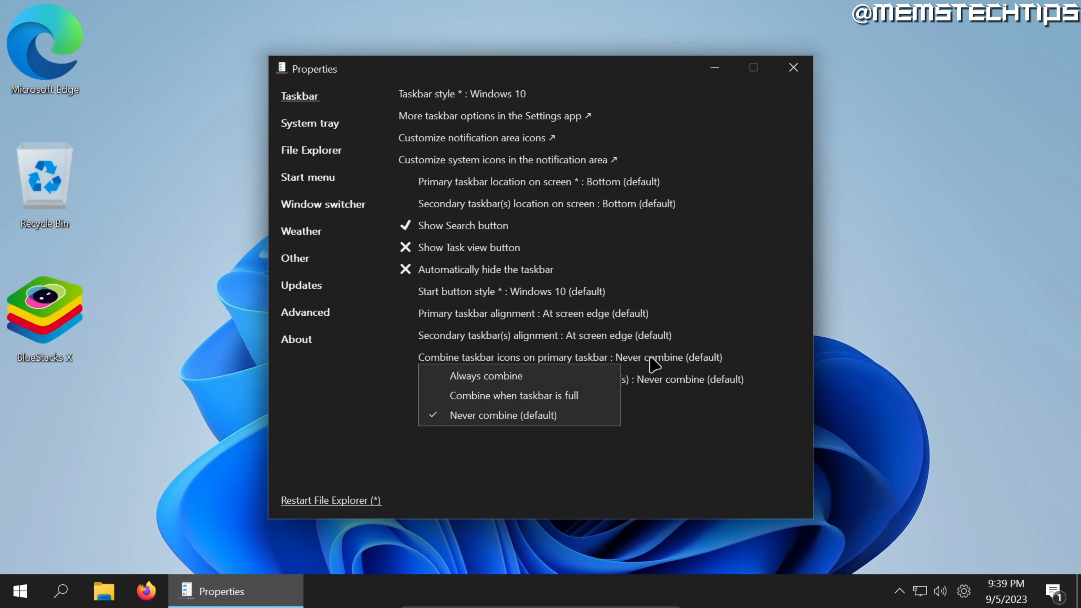
{"action": "left_click", "coordinate": [520, 376]}
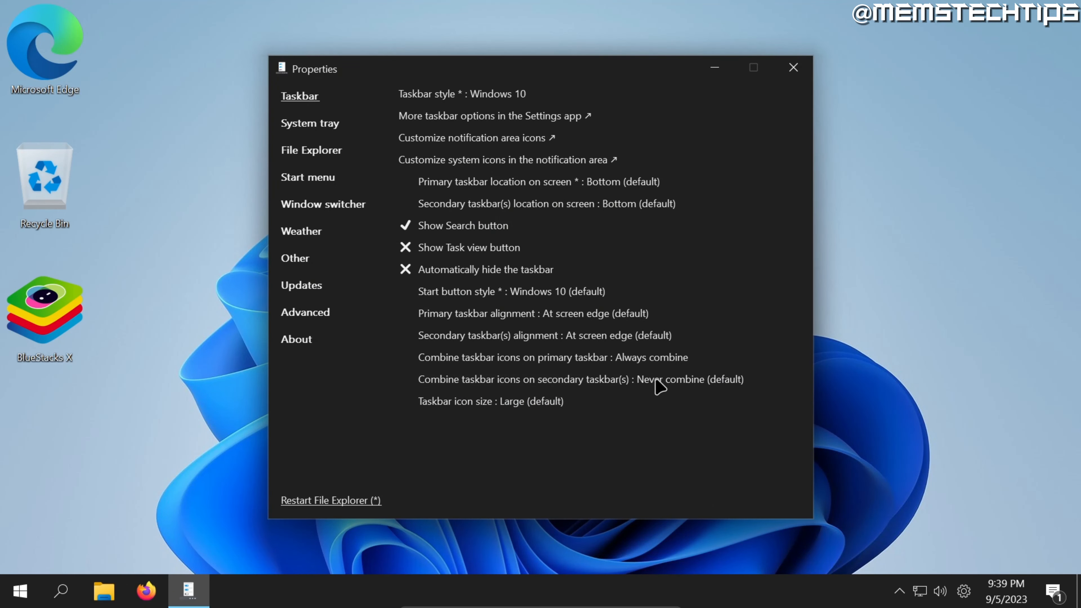
{"action": "left_click", "coordinate": [691, 381]}
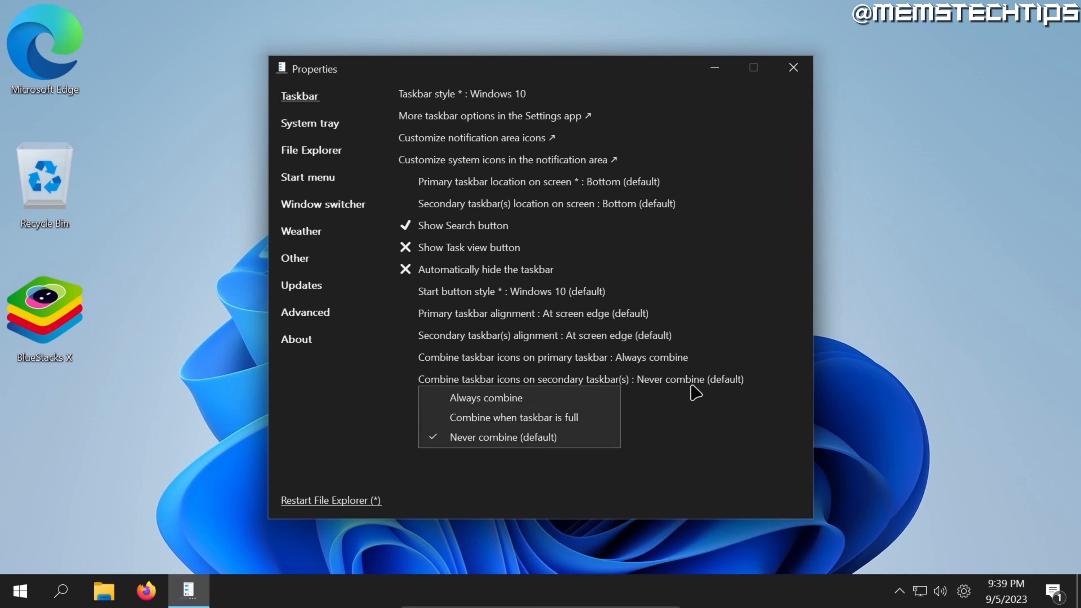
{"action": "left_click", "coordinate": [532, 399]}
{"action": "left_click", "coordinate": [327, 501]}
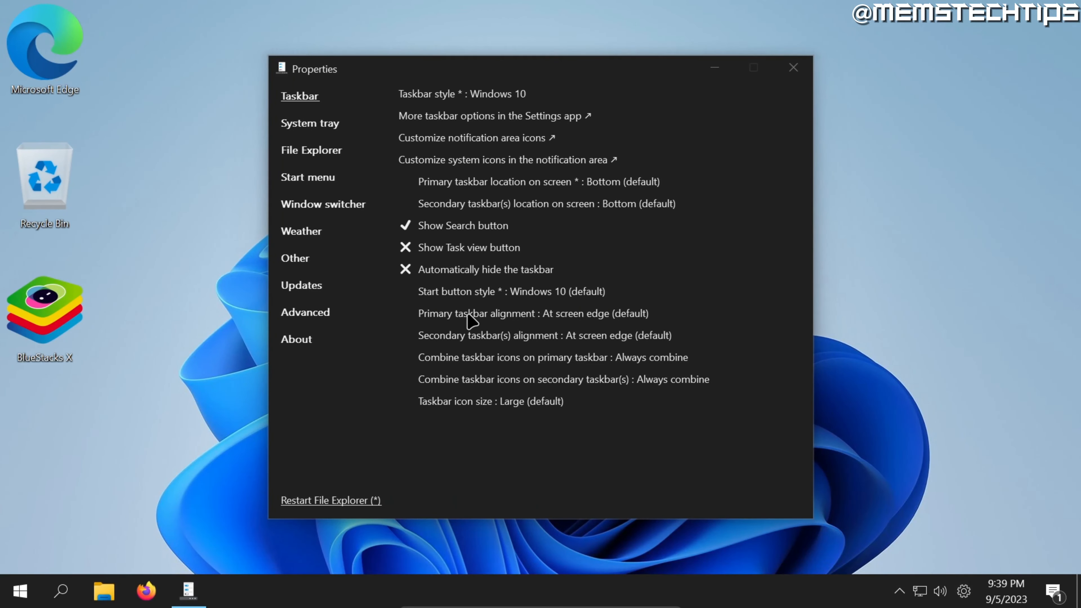
Turn off the Control Center button in the system tray settings and restart File Explorer
{"action": "left_click", "coordinate": [312, 124]}
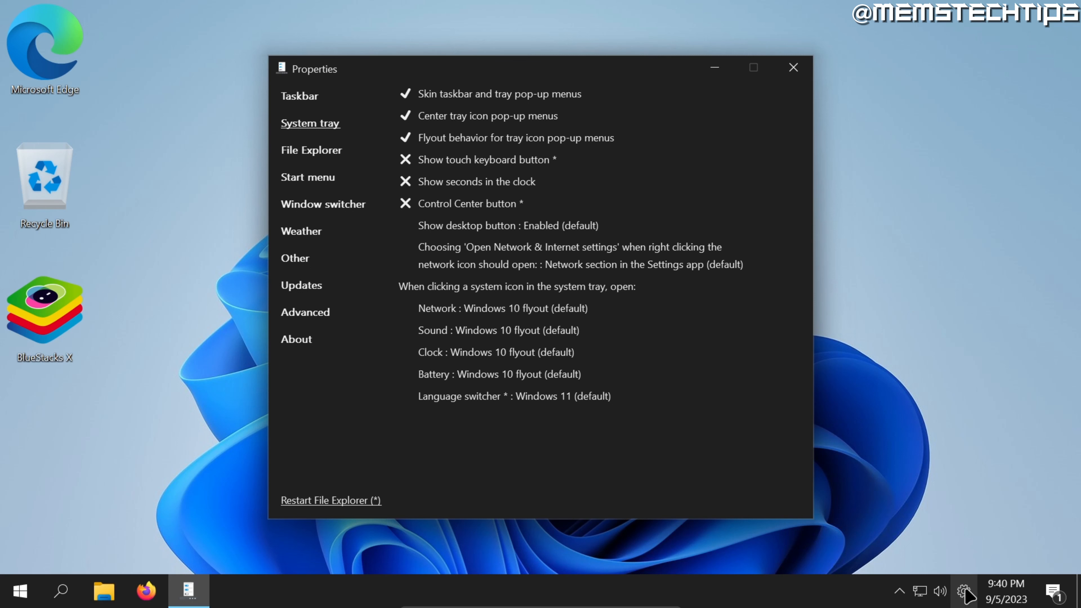
{"action": "left_click", "coordinate": [346, 500]}
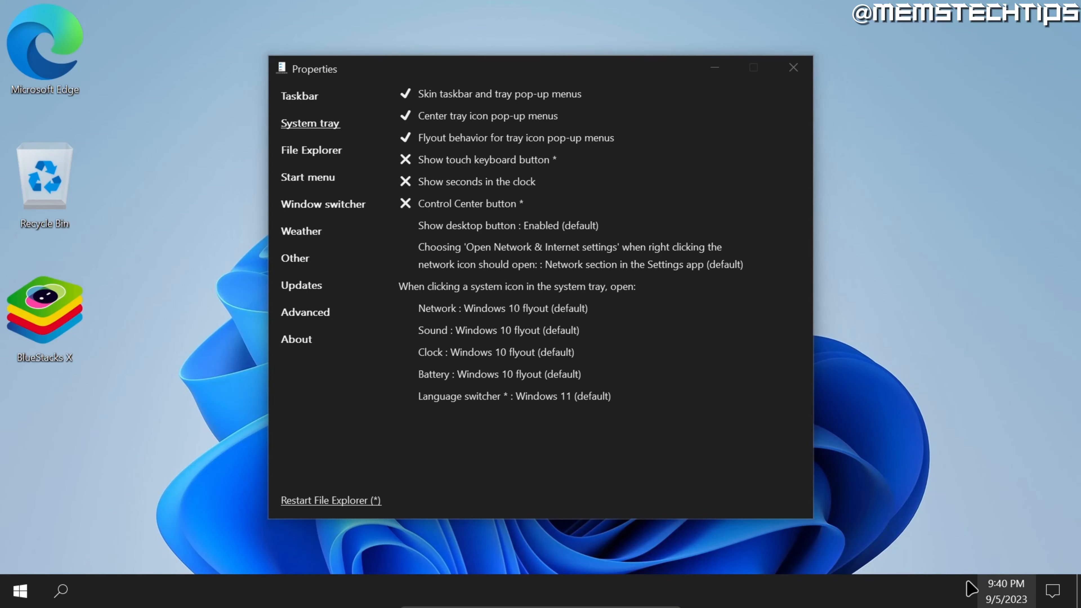
Check the notification, calendar, sound, network and hidden icons flyouts of the system tray
{"action": "left_click", "coordinate": [1006, 589]}
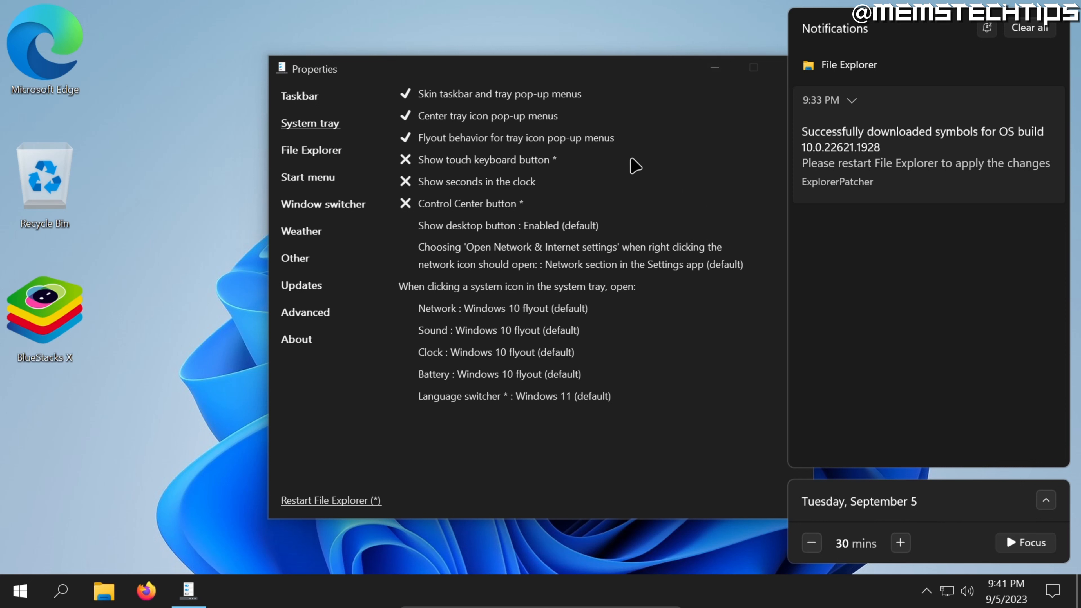
{"action": "left_click", "coordinate": [1004, 592]}
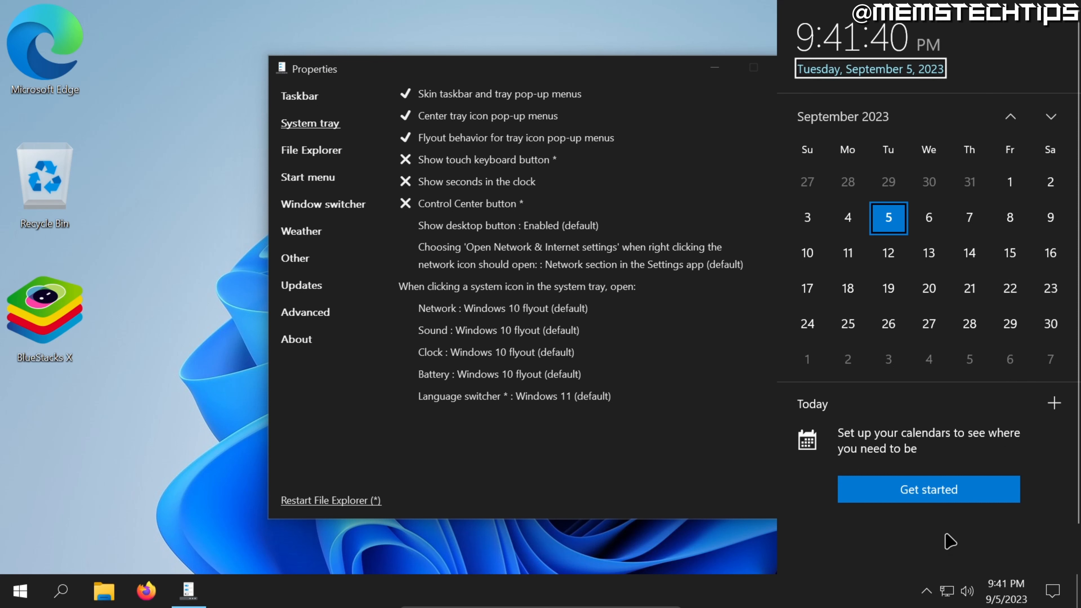
{"action": "left_click", "coordinate": [988, 582]}
{"action": "left_click", "coordinate": [967, 591]}
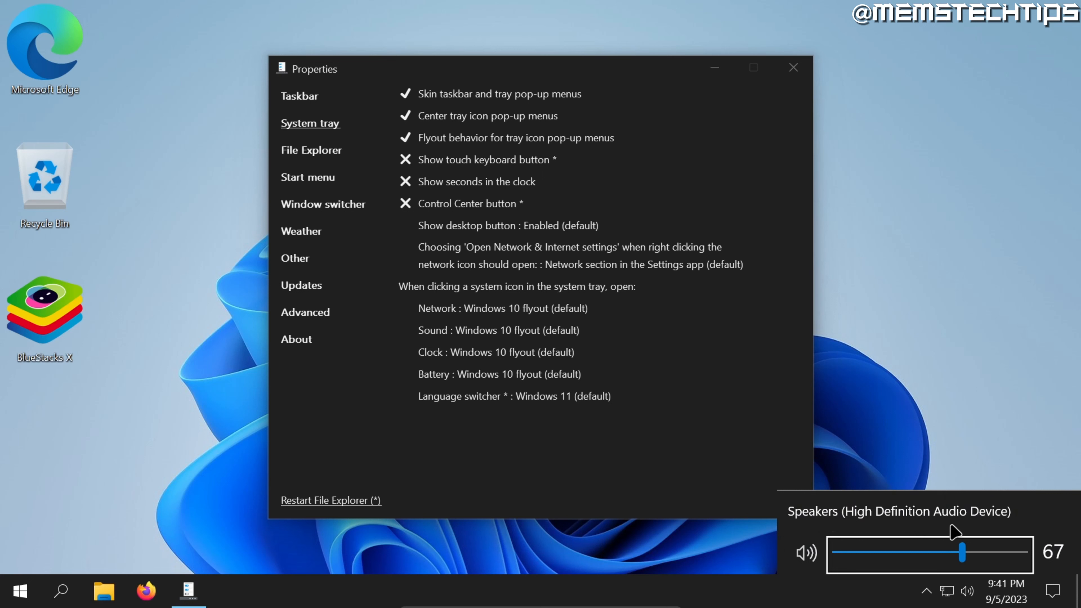
{"action": "left_click", "coordinate": [947, 591]}
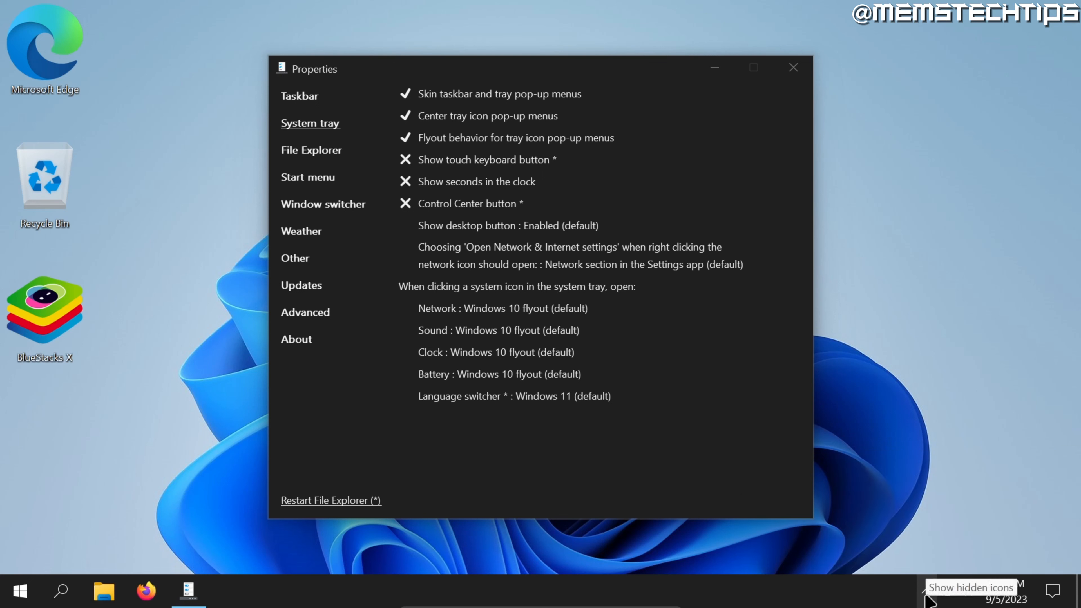
{"action": "left_click", "coordinate": [926, 596]}
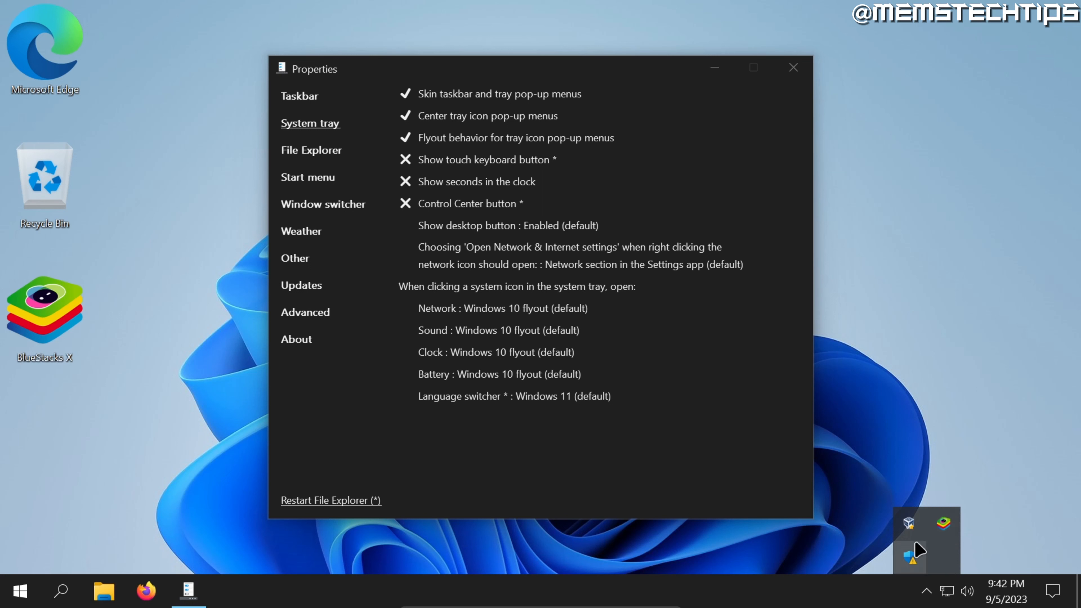
{"action": "left_click", "coordinate": [914, 467]}
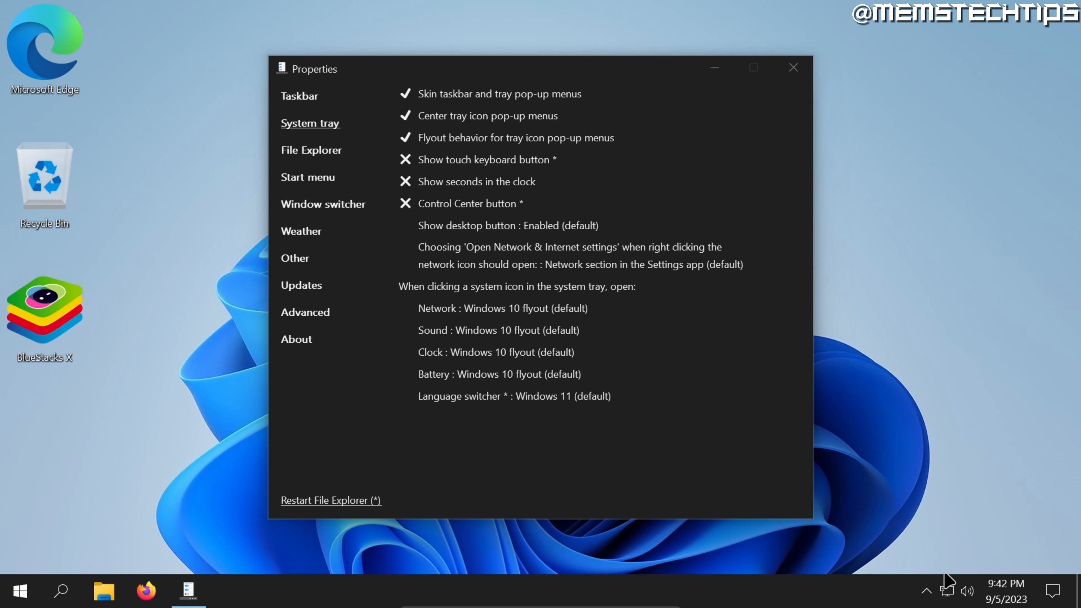
Check what Open Network & Internet settings on the network tray icon opens, and close that window
{"action": "right_click", "coordinate": [946, 591]}
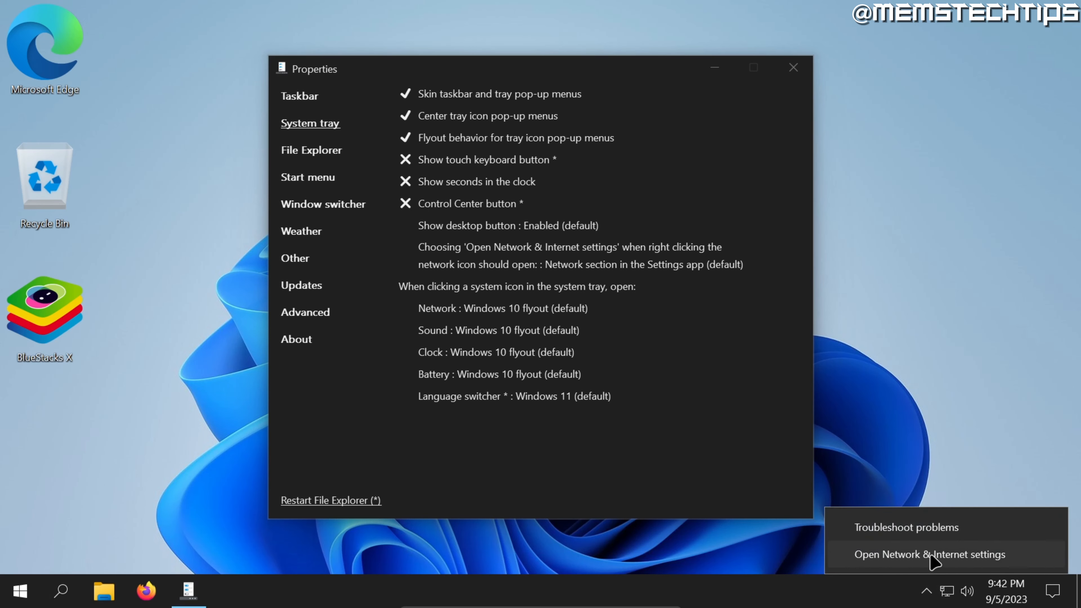
{"action": "left_click", "coordinate": [951, 561]}
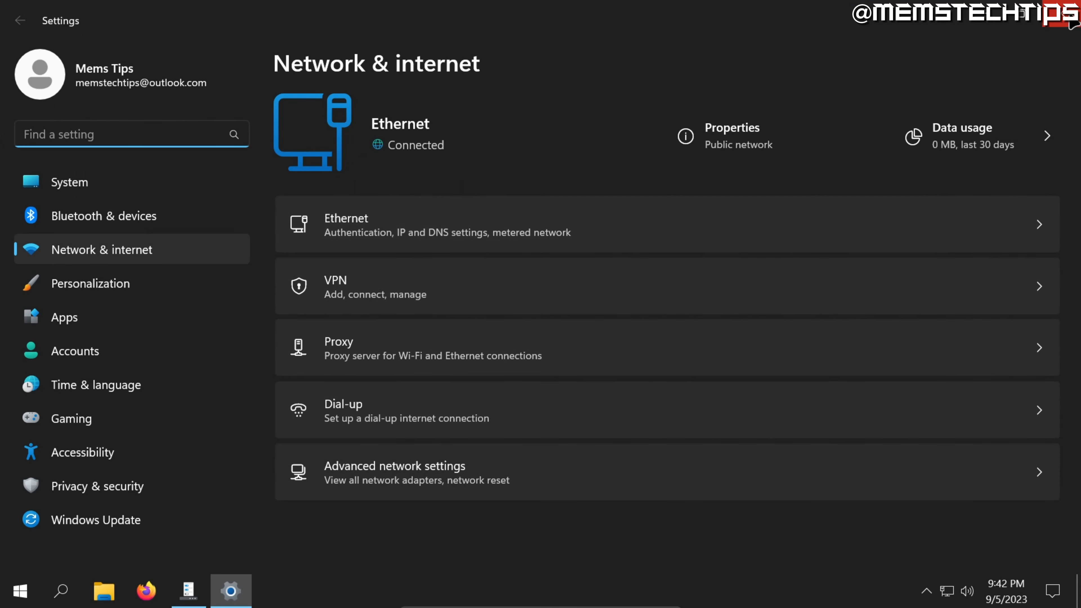
{"action": "left_click", "coordinate": [1068, 21]}
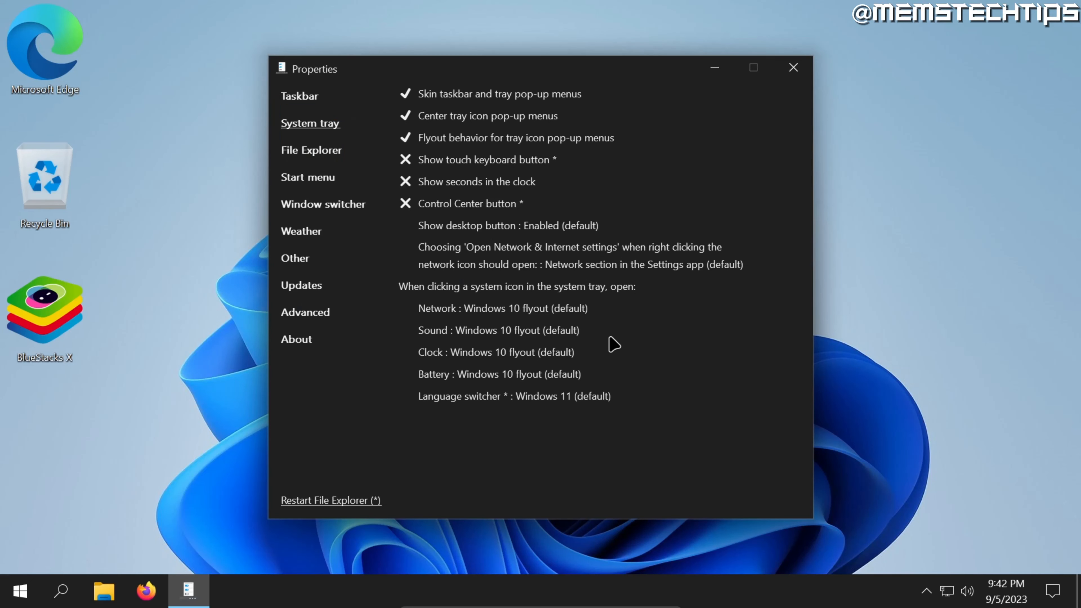
Make 'Open Network & Internet settings' open Network and Sharing Center in Control Panel, and test it from the network tray icon
{"action": "left_click", "coordinate": [598, 268]}
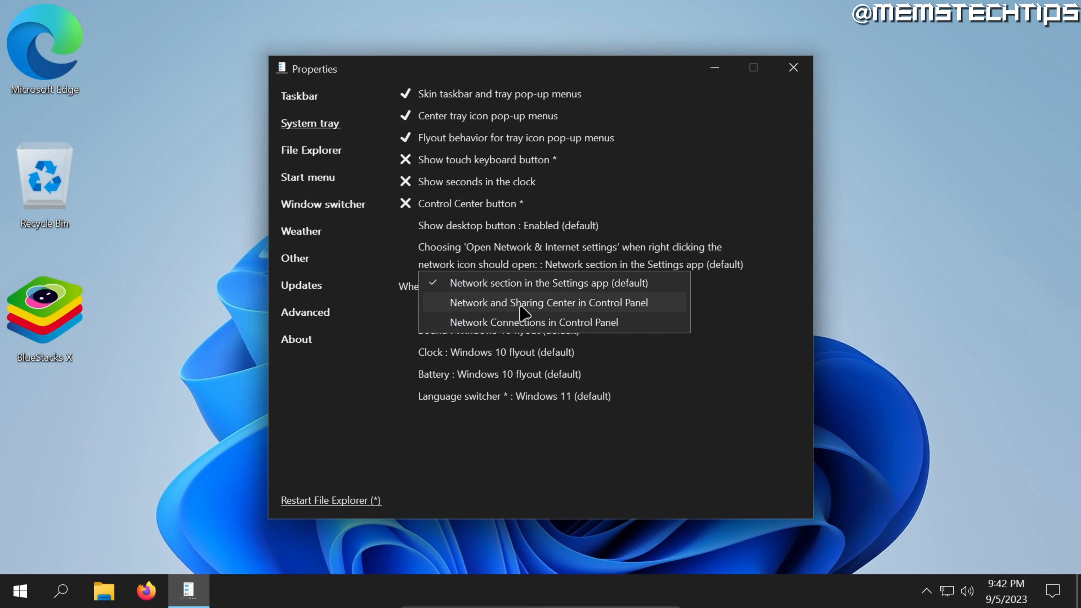
{"action": "left_click", "coordinate": [649, 312]}
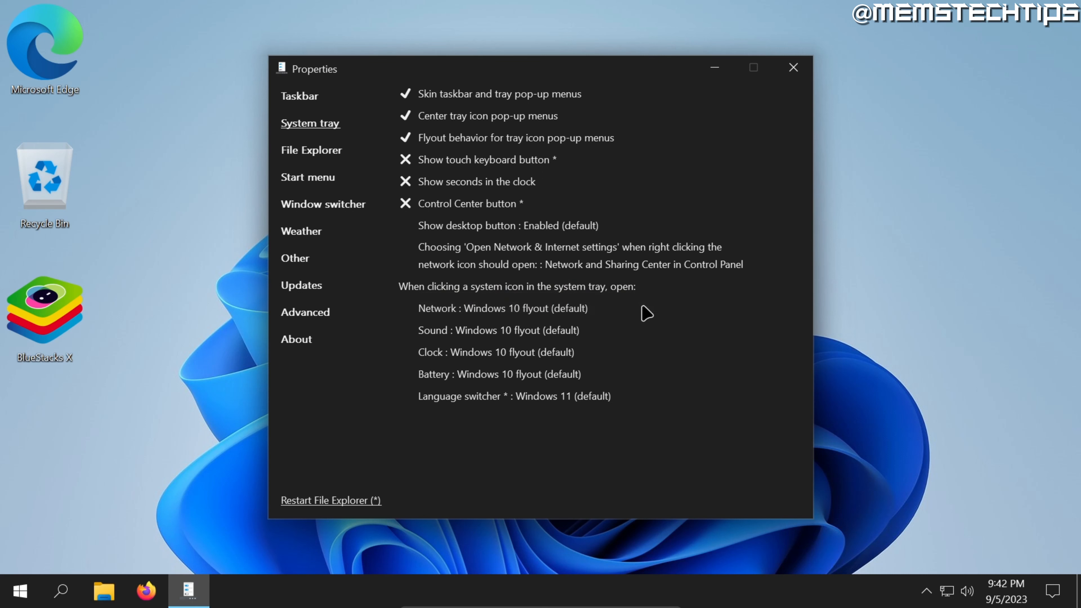
{"action": "right_click", "coordinate": [946, 590]}
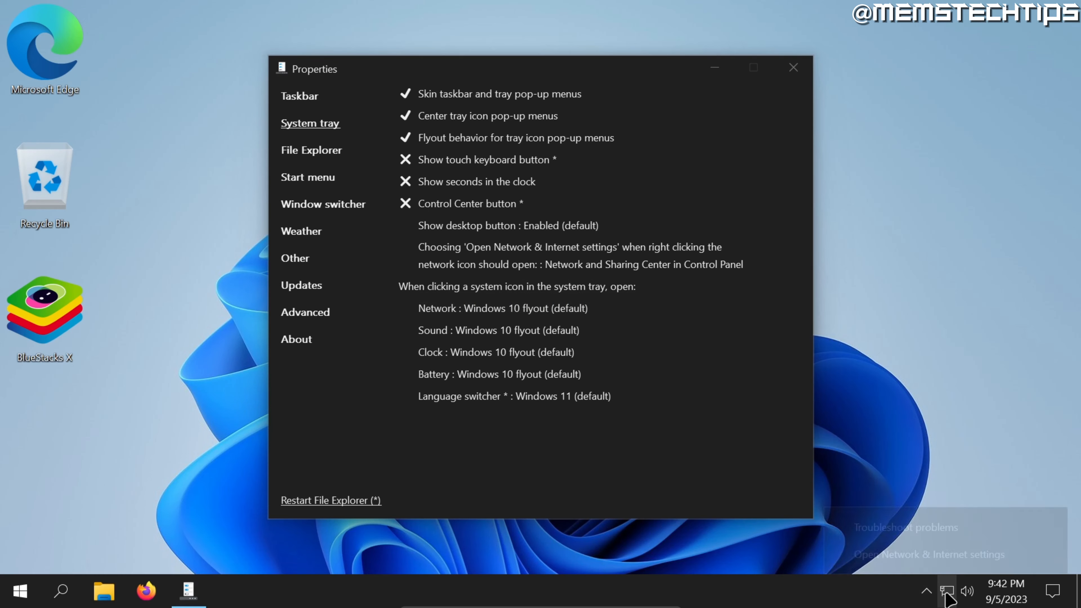
{"action": "left_click", "coordinate": [944, 555]}
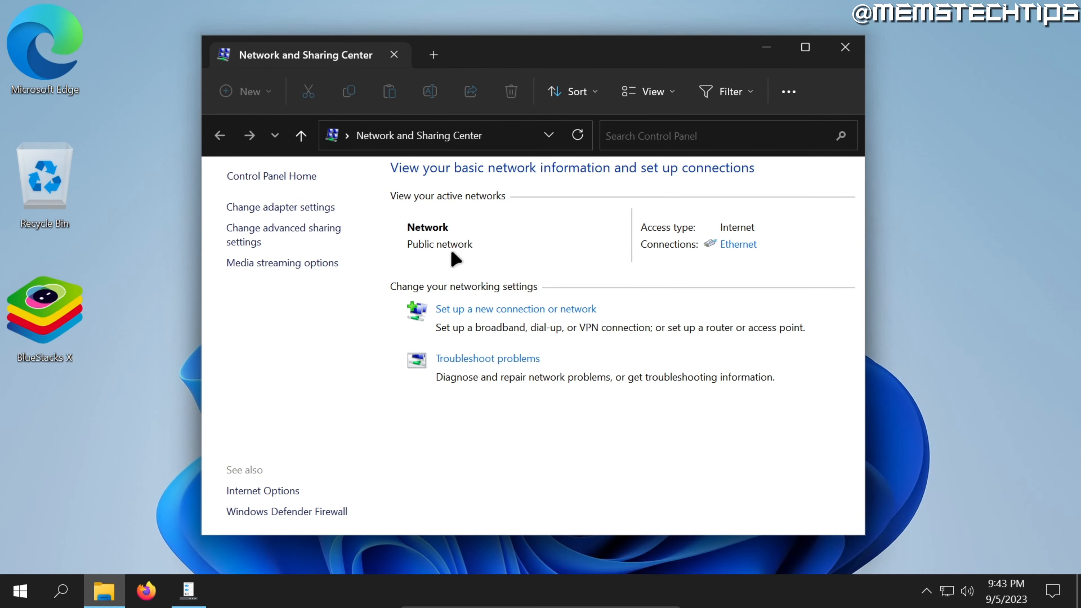
{"action": "left_click", "coordinate": [840, 47]}
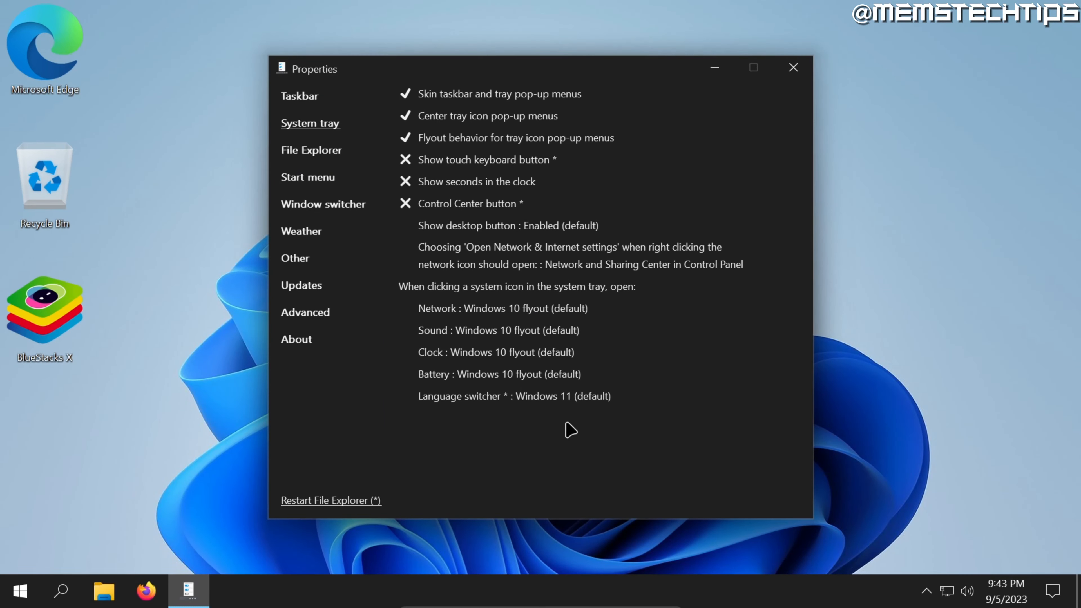
Review the flyout choices for the Network and Sound tray icons, leaving both at Windows 10 flyout (default)
{"action": "left_click", "coordinate": [511, 310]}
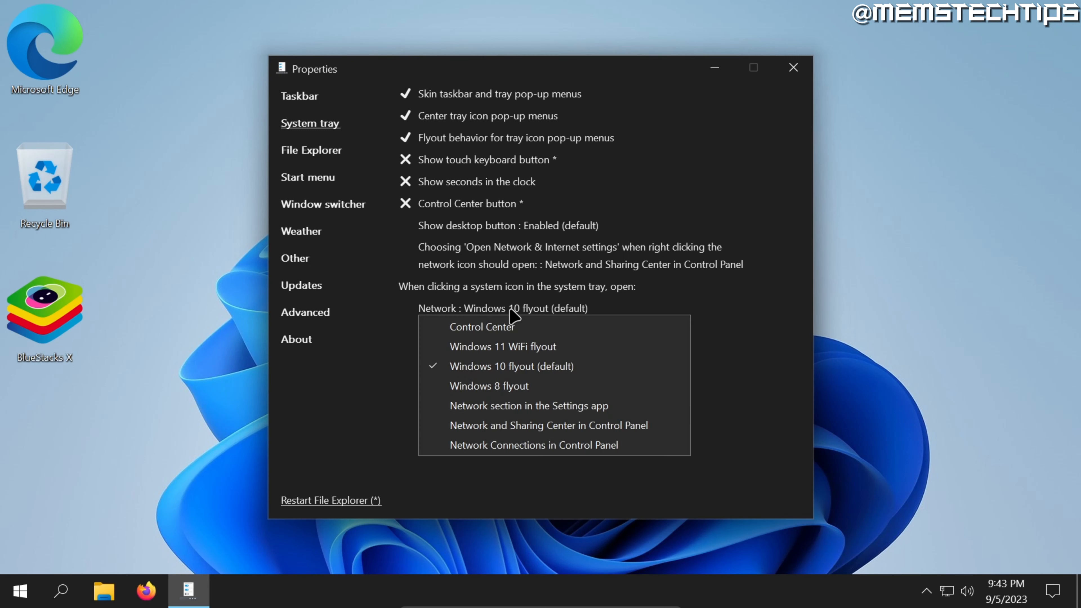
{"action": "left_click", "coordinate": [618, 313]}
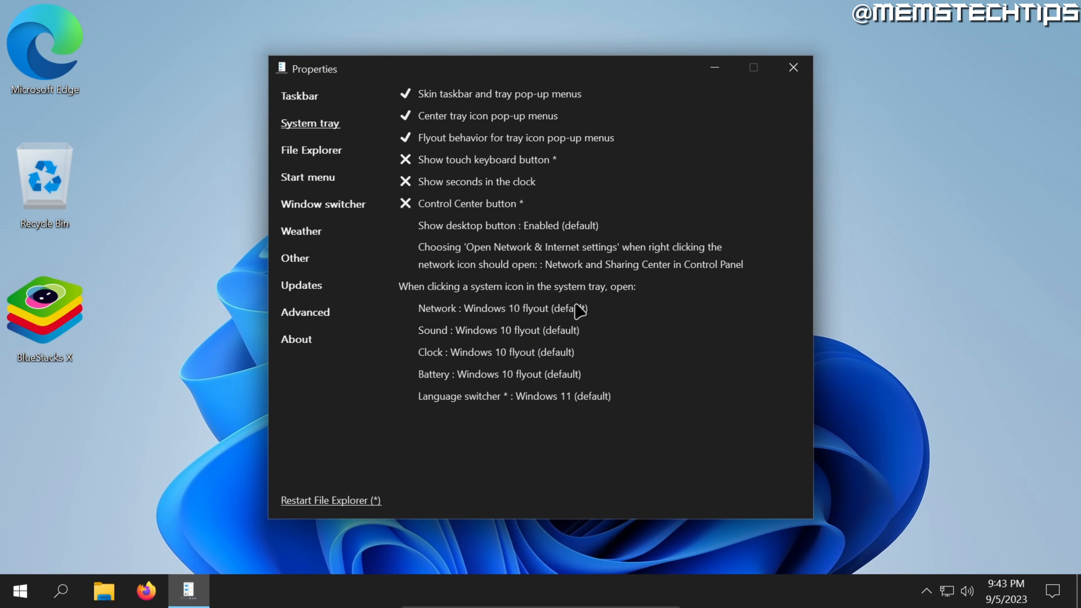
{"action": "left_click", "coordinate": [492, 314]}
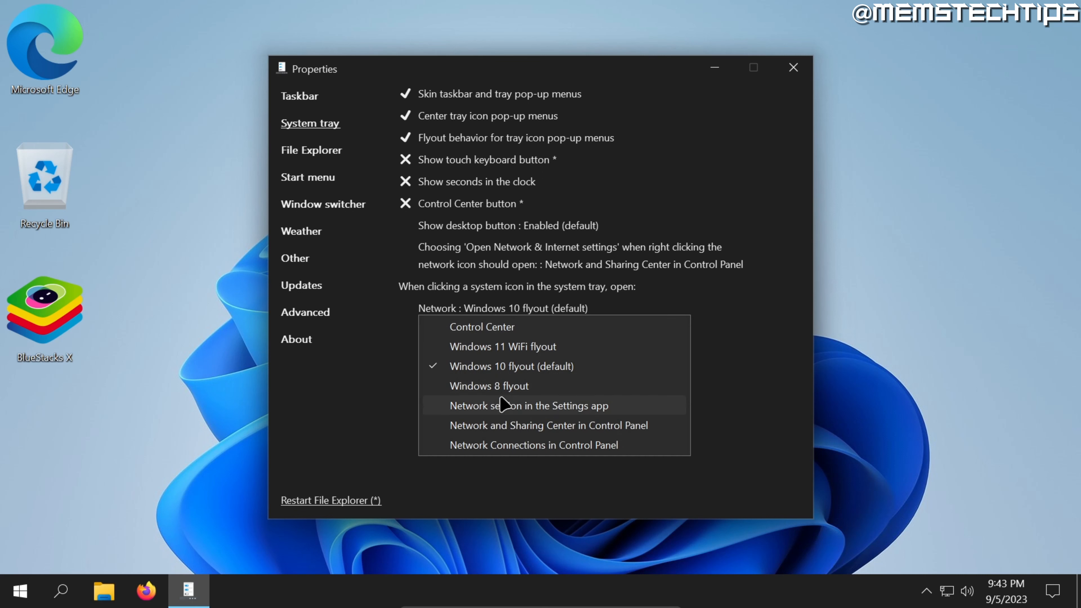
{"action": "left_click", "coordinate": [617, 307]}
{"action": "left_click", "coordinate": [478, 352]}
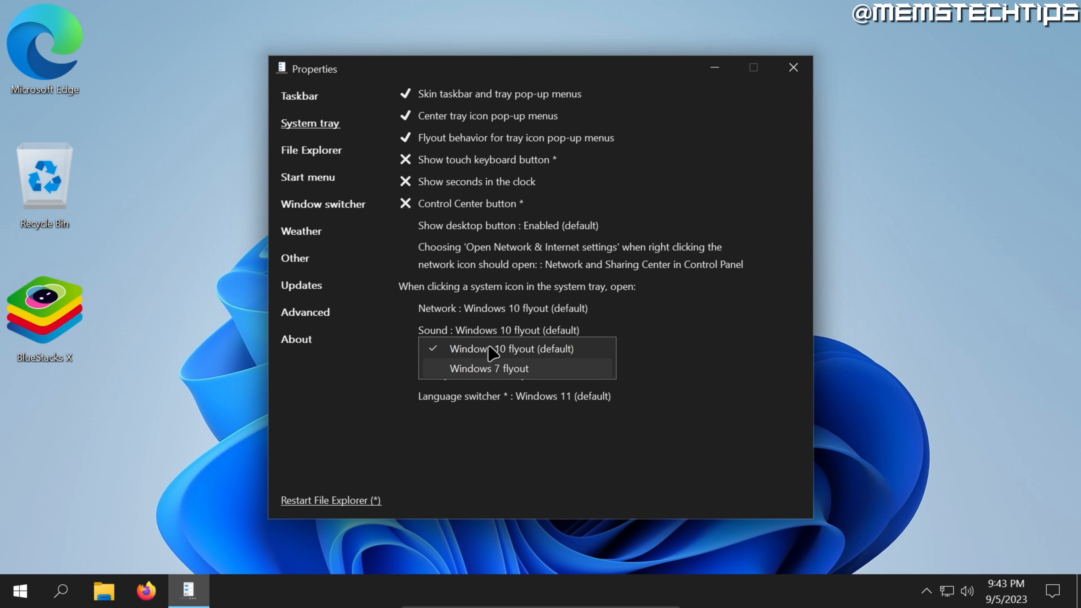
{"action": "left_click", "coordinate": [606, 330]}
Try the Windows 7 style for the tray clock, view its calendar, and return it to Windows 10 flyout (default)
{"action": "left_click", "coordinate": [487, 371]}
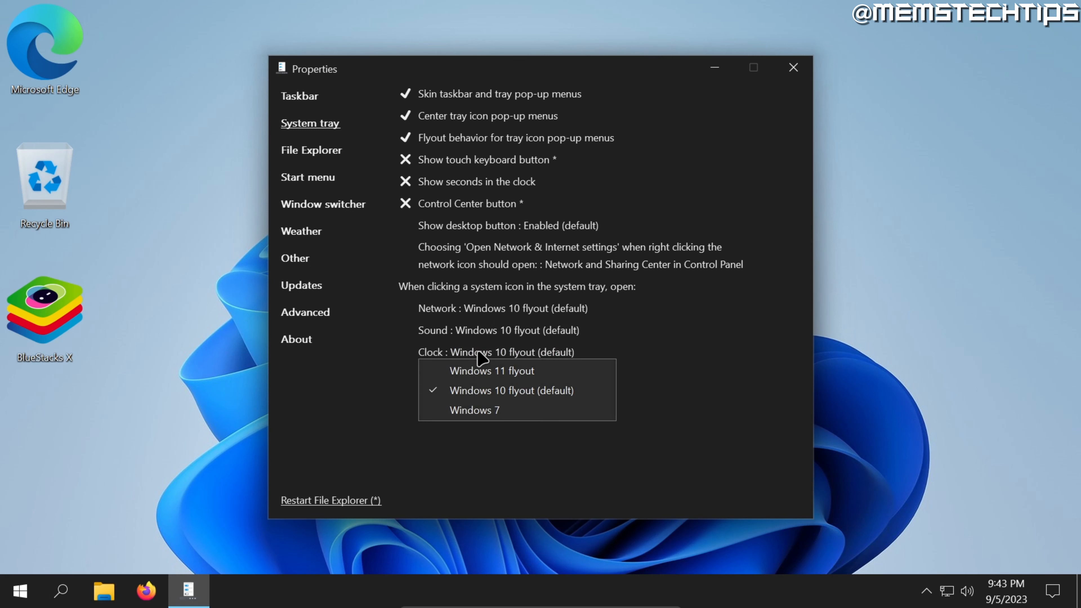
{"action": "left_click", "coordinate": [488, 411]}
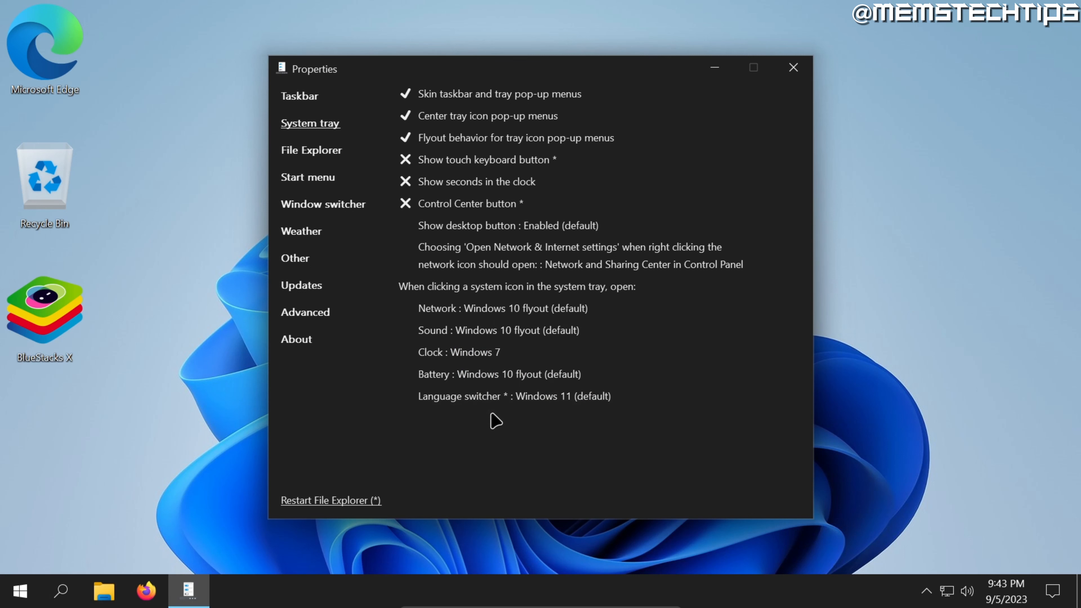
{"action": "left_click", "coordinate": [1001, 599]}
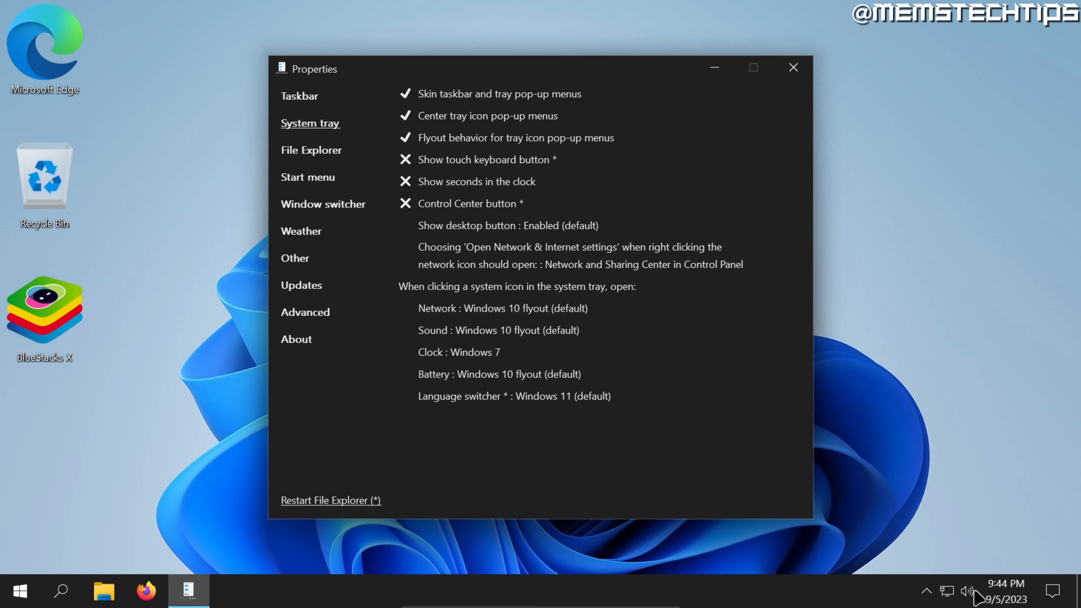
{"action": "left_click", "coordinate": [1007, 592]}
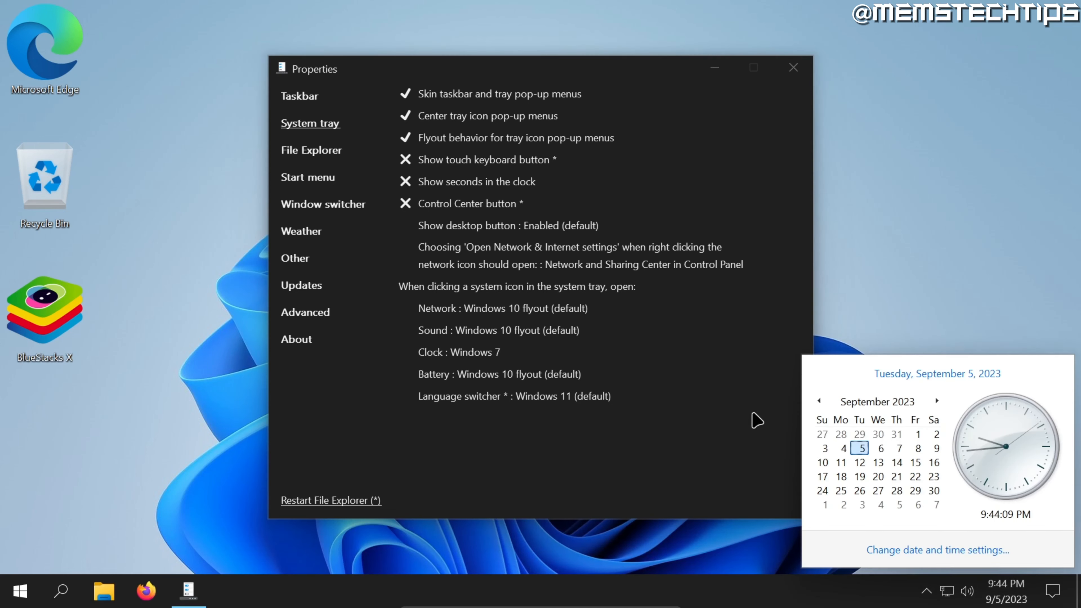
{"action": "left_click", "coordinate": [741, 401]}
{"action": "left_click", "coordinate": [481, 360]}
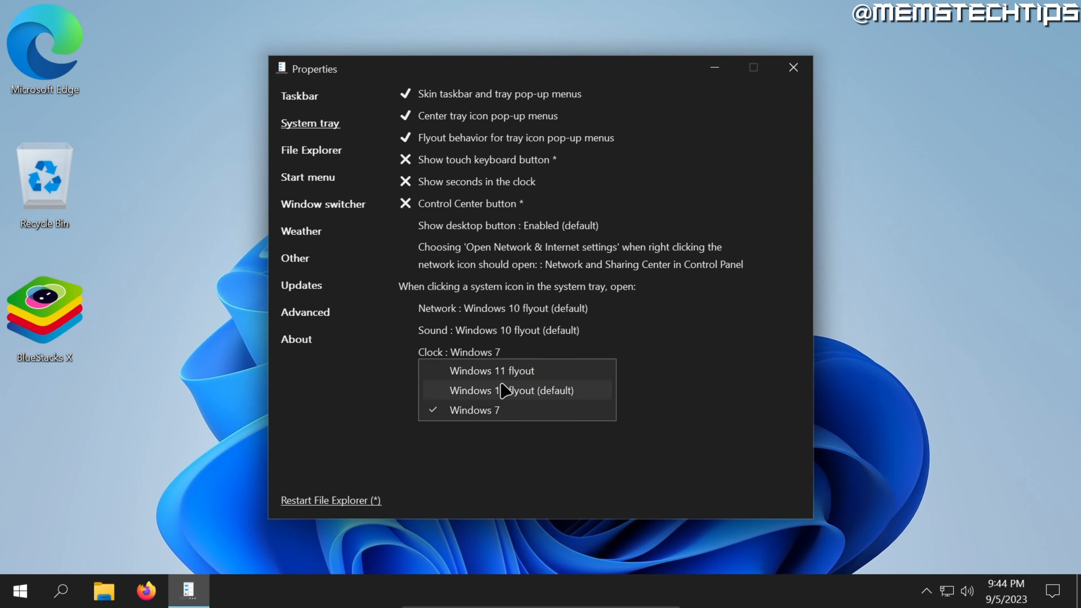
{"action": "left_click", "coordinate": [513, 389]}
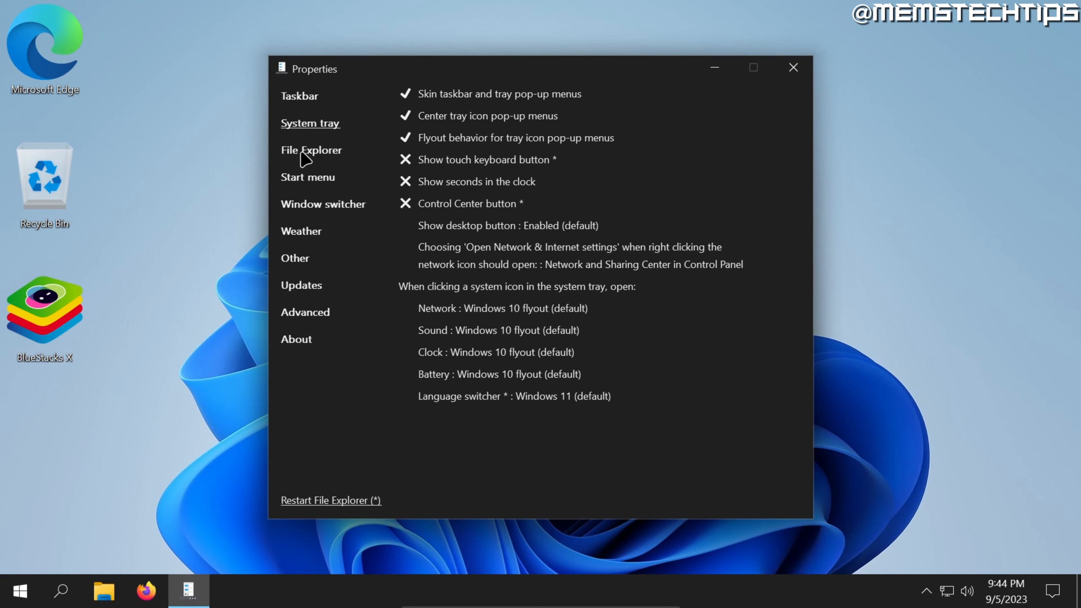
Enable Register as shell extension in the File Explorer settings and allow the Microsoft(C) Register Server to make changes
{"action": "left_click", "coordinate": [304, 155]}
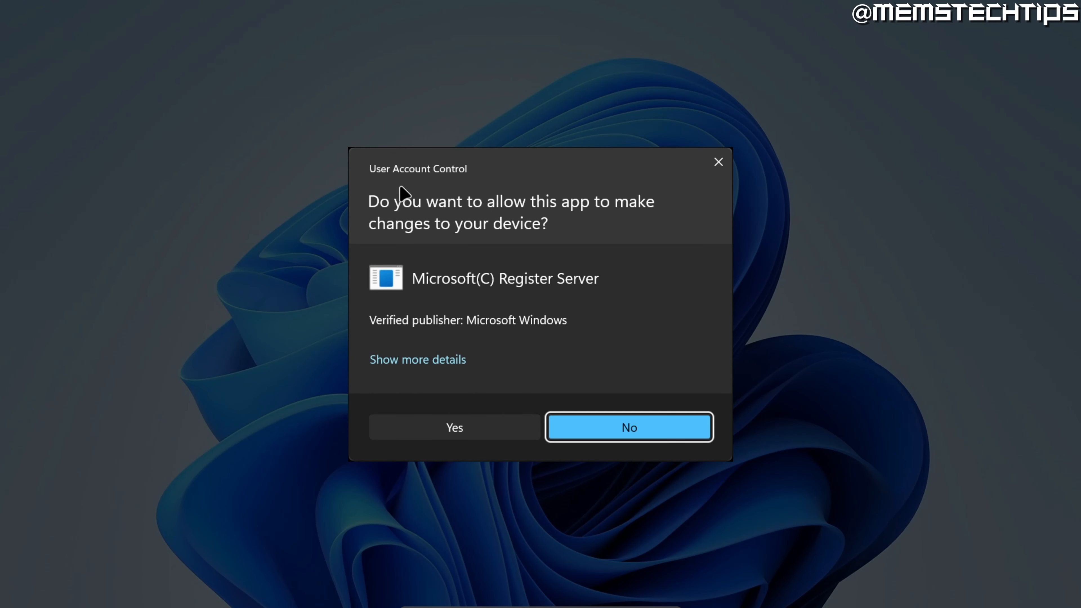
{"action": "left_click", "coordinate": [485, 426]}
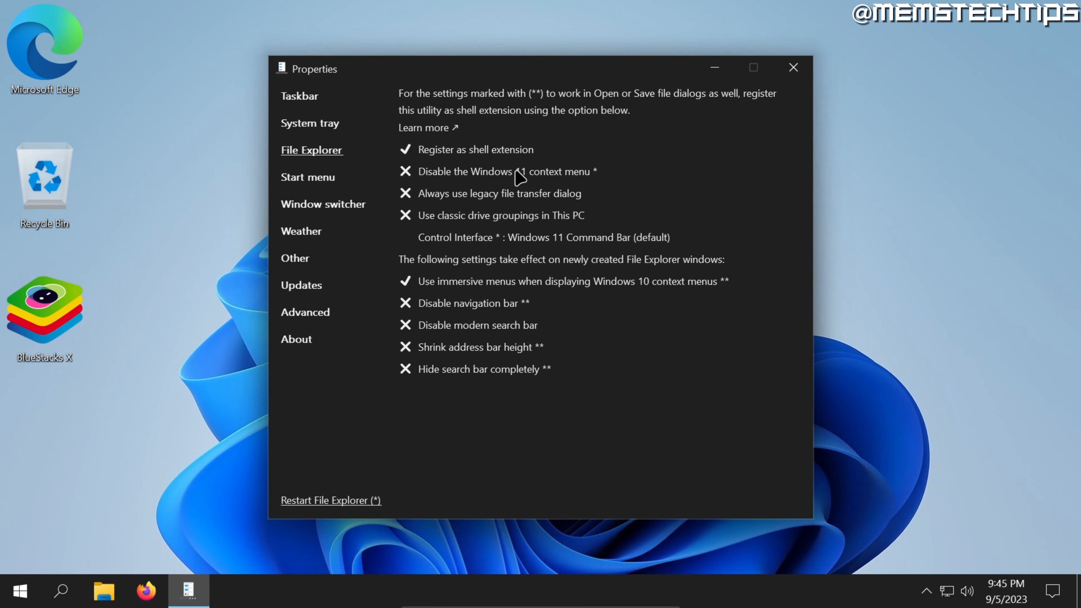
Disable the Windows 11 context menu, restart File Explorer, and check the desktop's context menu
{"action": "right_click", "coordinate": [146, 207]}
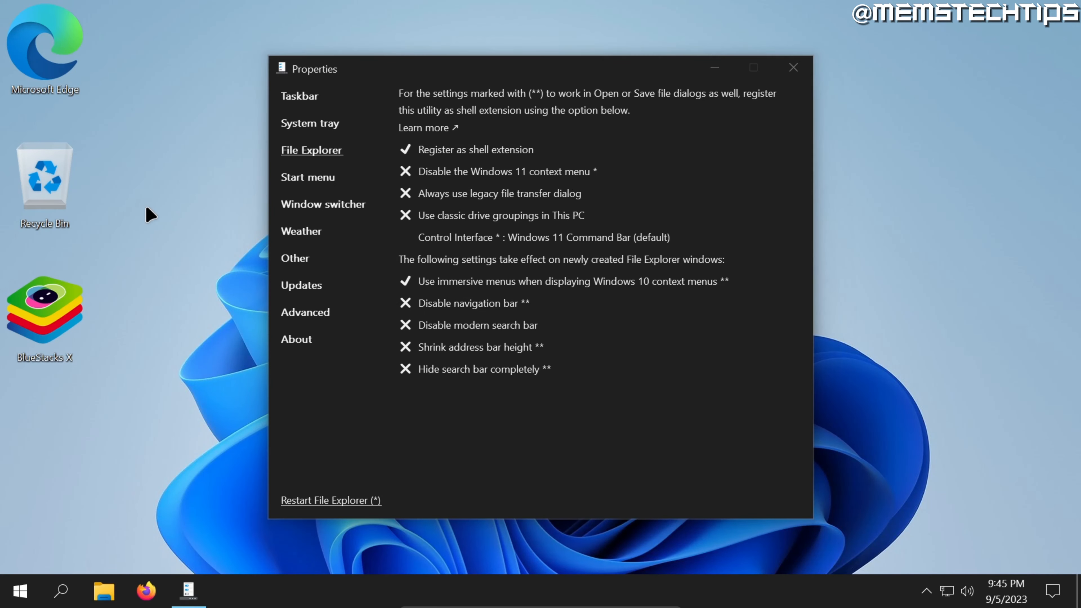
{"action": "left_click", "coordinate": [470, 172]}
{"action": "left_click", "coordinate": [344, 500]}
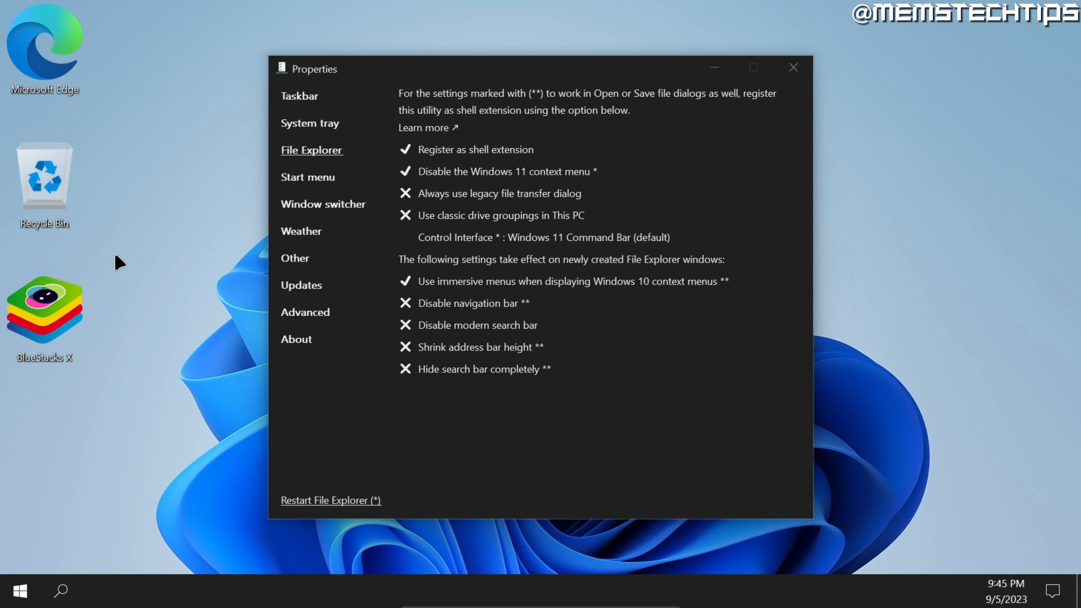
{"action": "right_click", "coordinate": [116, 256]}
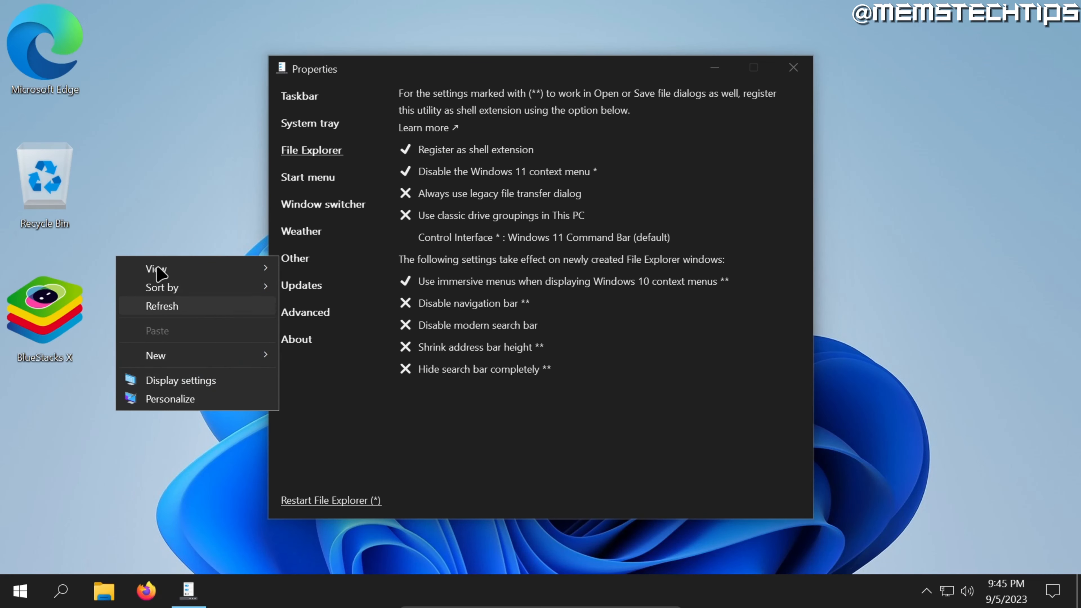
Dismiss the desktop context menu and enable the legacy file transfer dialog and classic drive groupings in This PC
{"action": "left_click", "coordinate": [394, 199]}
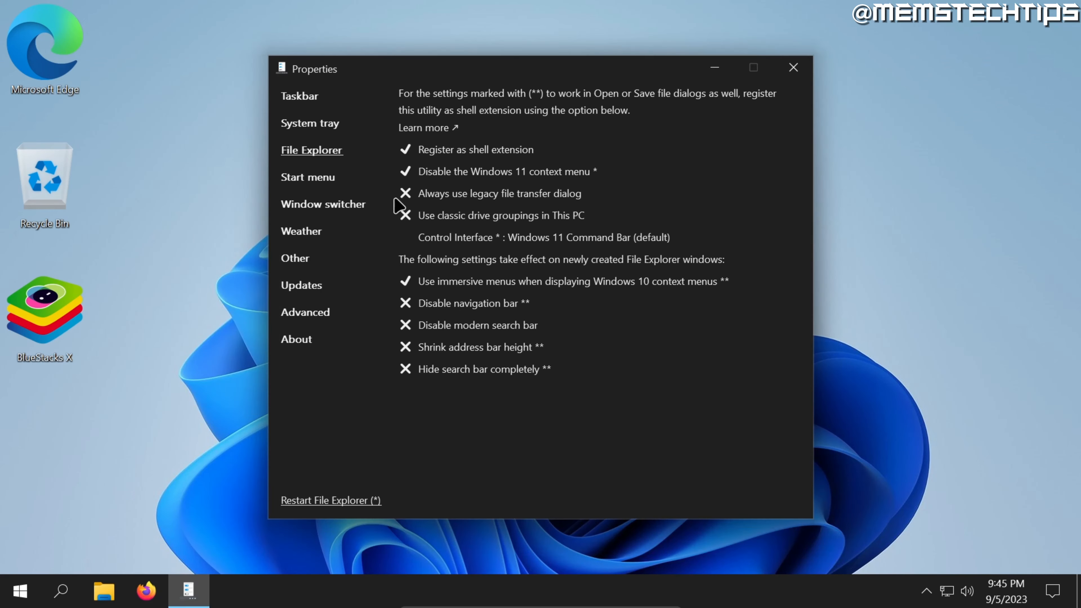
{"action": "left_click", "coordinate": [404, 194]}
{"action": "left_click", "coordinate": [458, 217]}
Set the Control Interface to Windows 10 Ribbon, restart File Explorer, and check collapsing and expanding the ribbon in This PC
{"action": "left_click", "coordinate": [543, 239]}
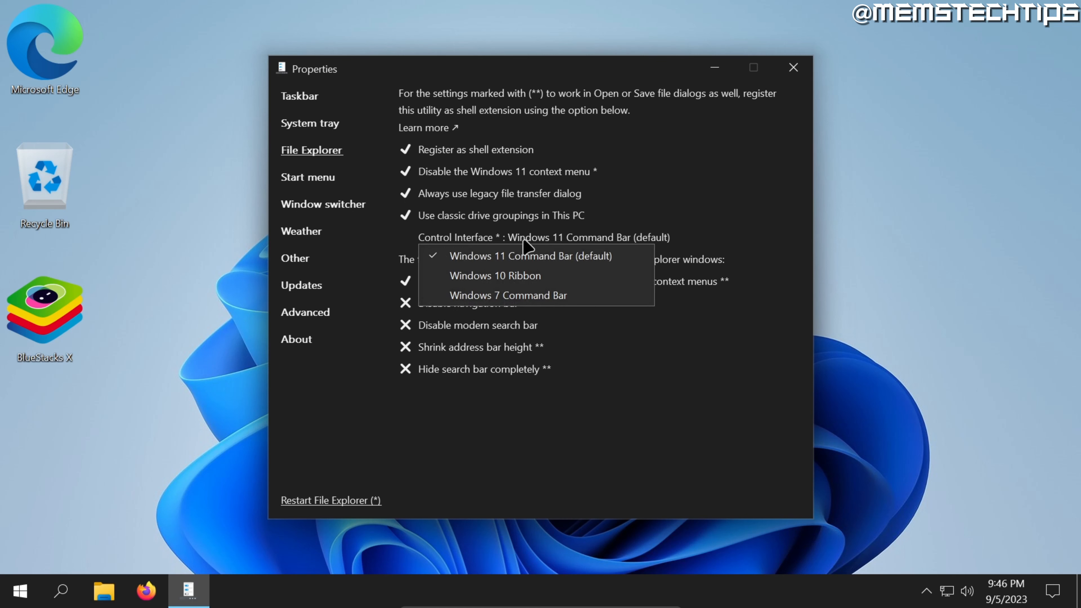
{"action": "left_click", "coordinate": [526, 277]}
{"action": "left_click", "coordinate": [351, 501]}
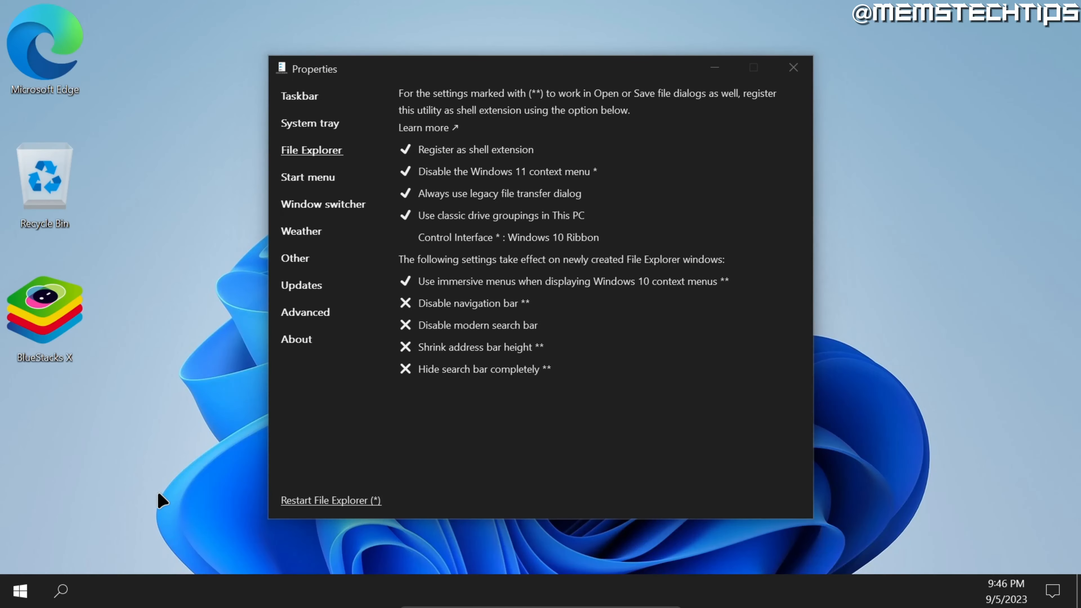
{"action": "left_click", "coordinate": [105, 588]}
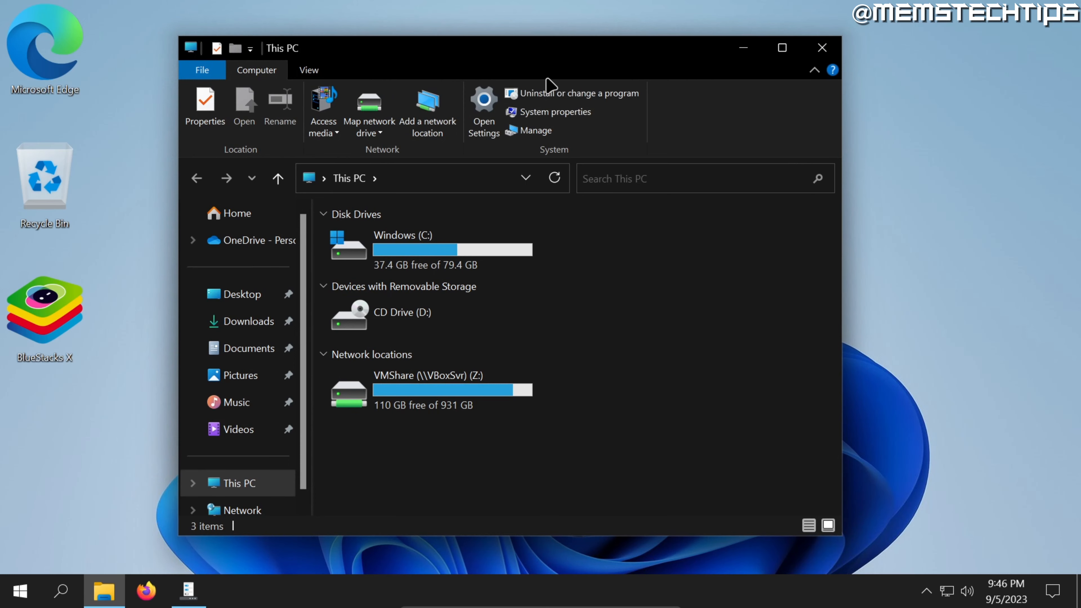
{"action": "left_click", "coordinate": [812, 72]}
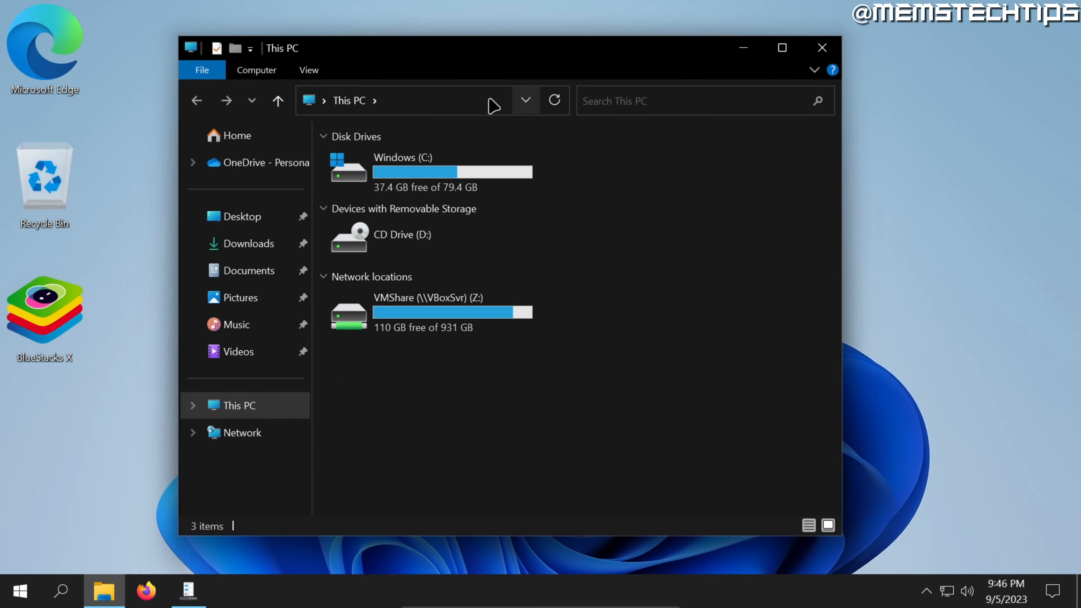
{"action": "left_click", "coordinate": [812, 72]}
{"action": "left_click", "coordinate": [743, 47]}
Try the Windows 11 Command Bar (default) and its tabs, and return the Control Interface to Windows 10 Ribbon, restarting File Explorer each time
{"action": "left_click", "coordinate": [629, 238]}
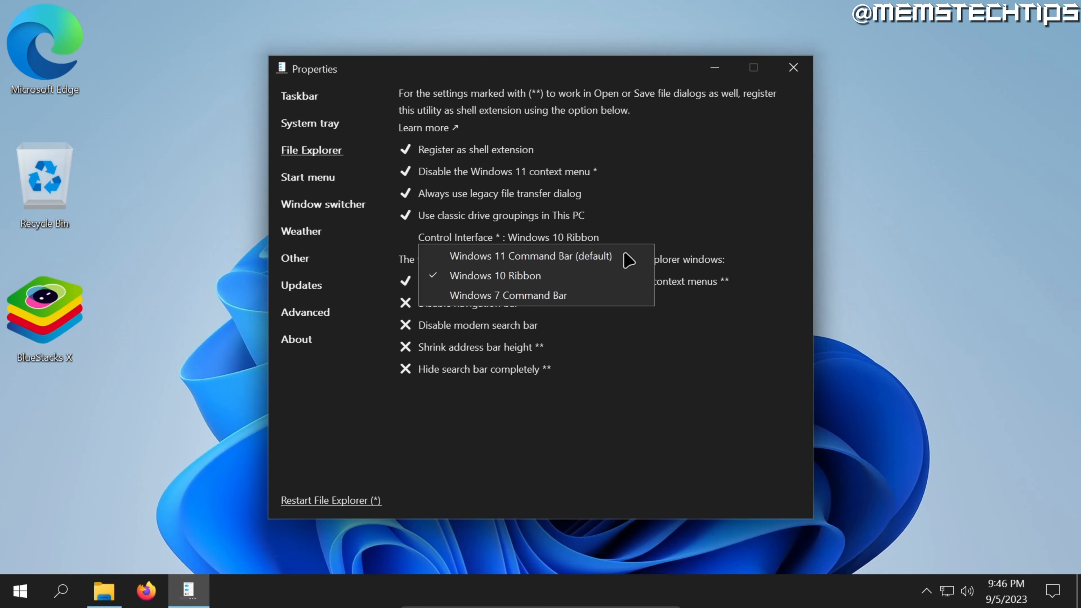
{"action": "left_click", "coordinate": [544, 257]}
{"action": "left_click", "coordinate": [328, 500]}
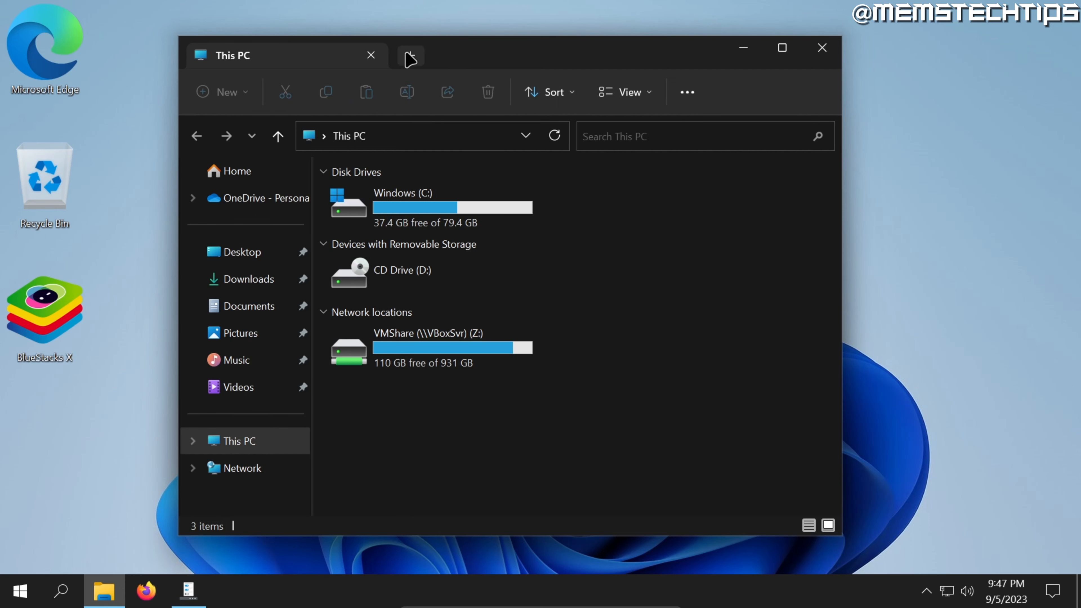
{"action": "left_click", "coordinate": [420, 57]}
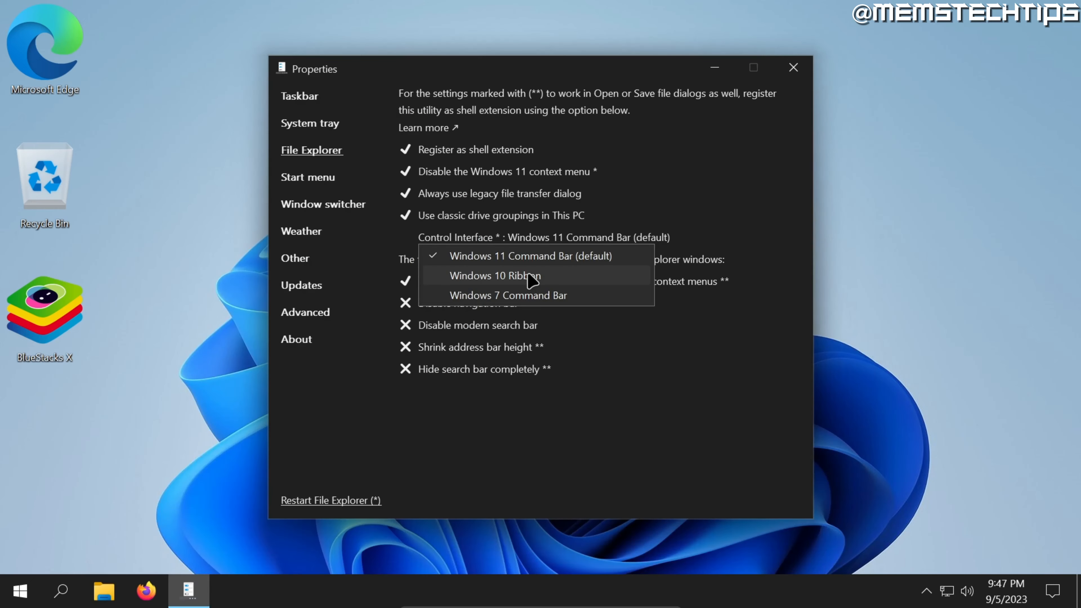
{"action": "left_click", "coordinate": [568, 279]}
{"action": "left_click", "coordinate": [344, 501]}
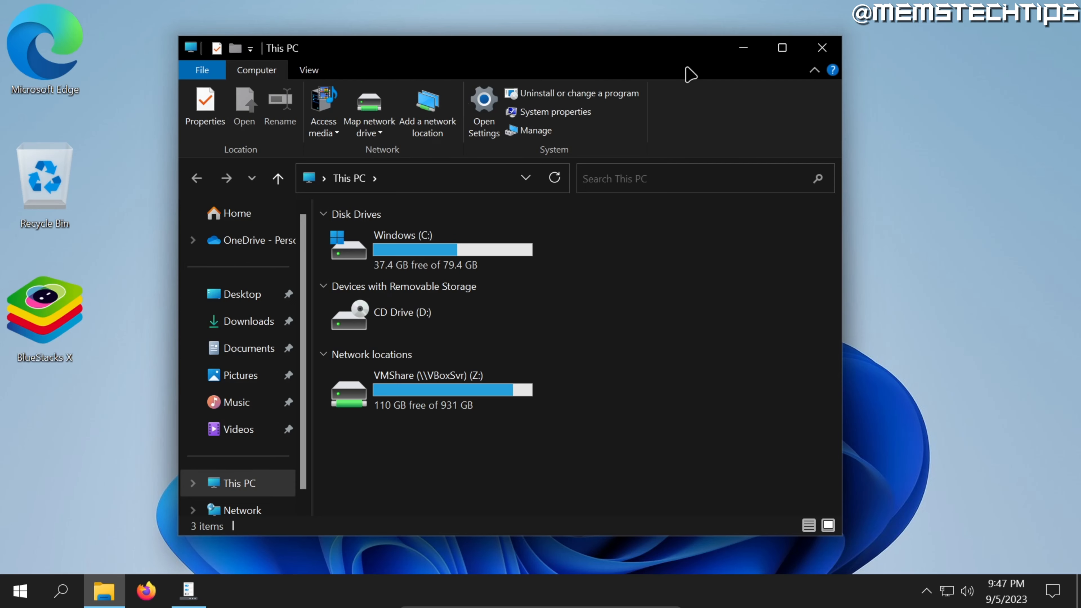
{"action": "left_click", "coordinate": [743, 47]}
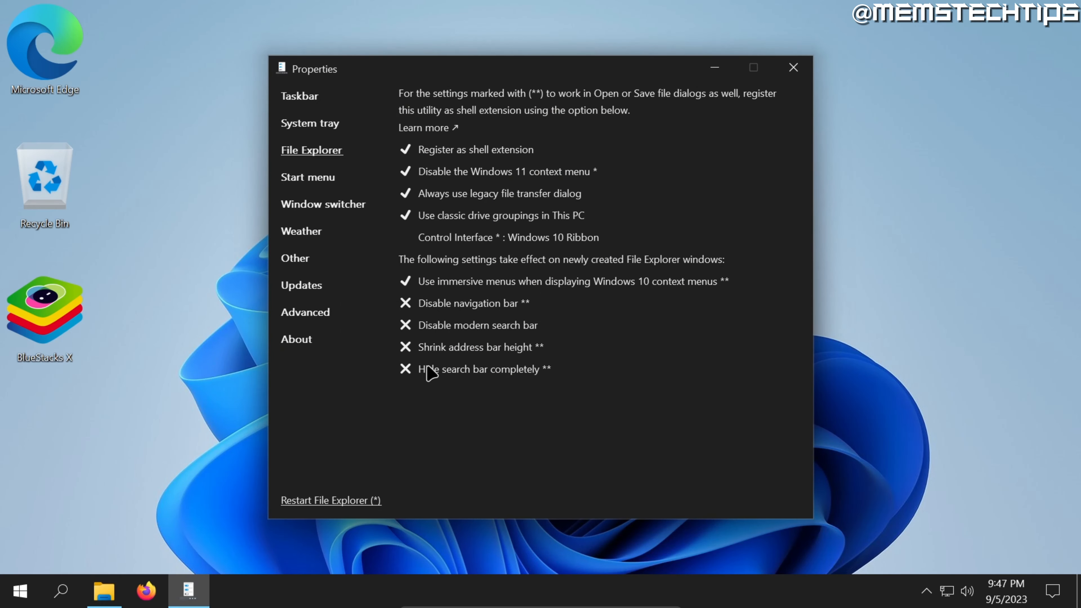
Disable the navigation bar, restart File Explorer, and check the result by browsing from This PC into the Windows (C:) drive
{"action": "left_click", "coordinate": [424, 303]}
{"action": "left_click", "coordinate": [348, 501]}
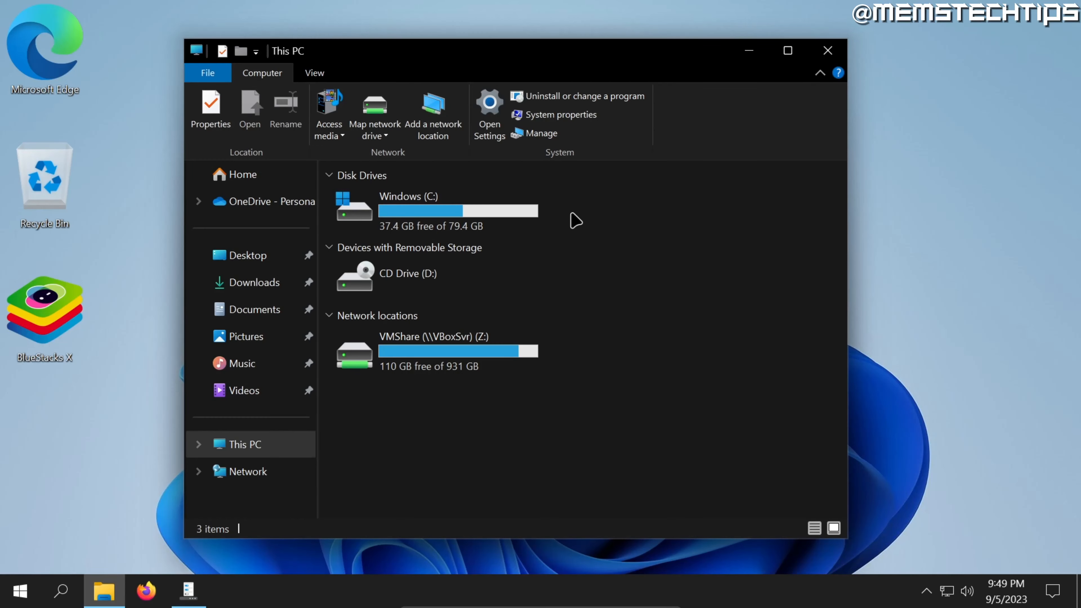
{"action": "left_click", "coordinate": [506, 215]}
{"action": "double_click", "coordinate": [507, 215]}
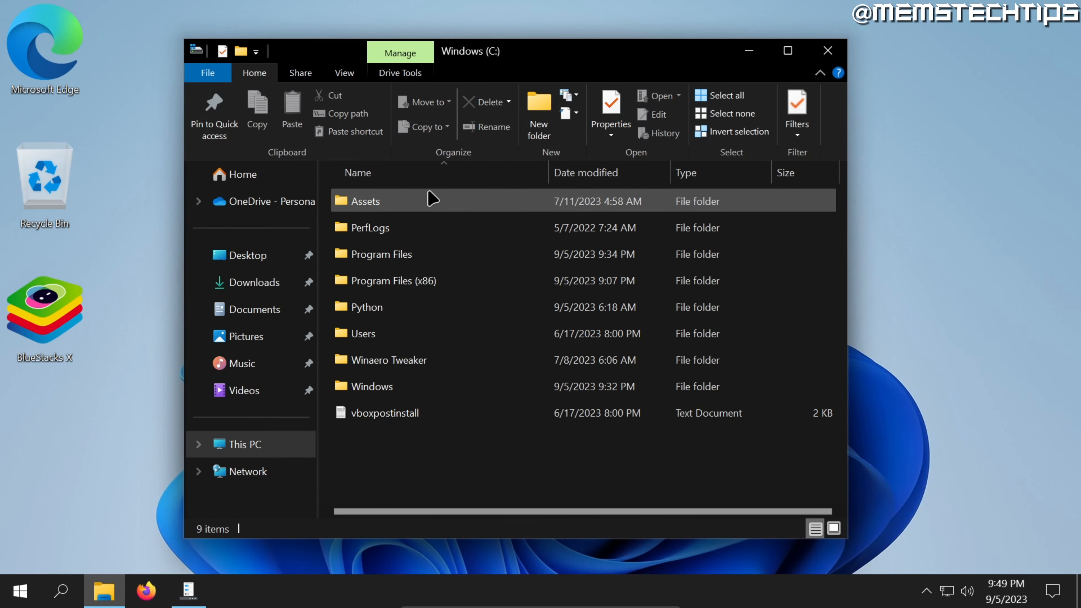
{"action": "left_click", "coordinate": [828, 52]}
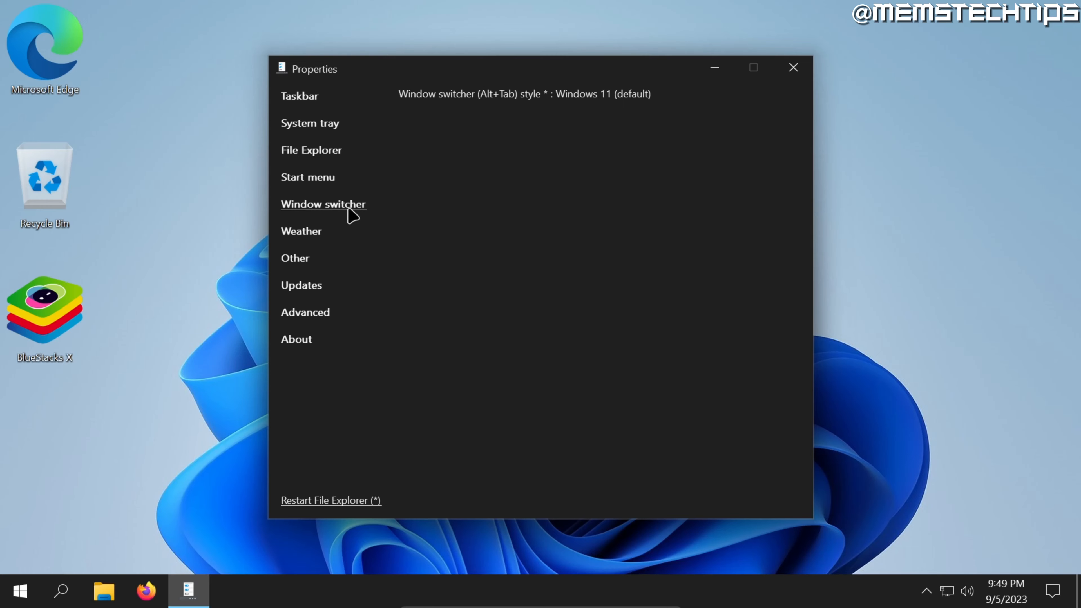
Set the window switcher (Alt+Tab) style to Windows 10, trying the switcher before and after the change
{"action": "key", "text": "alt+Tab"}
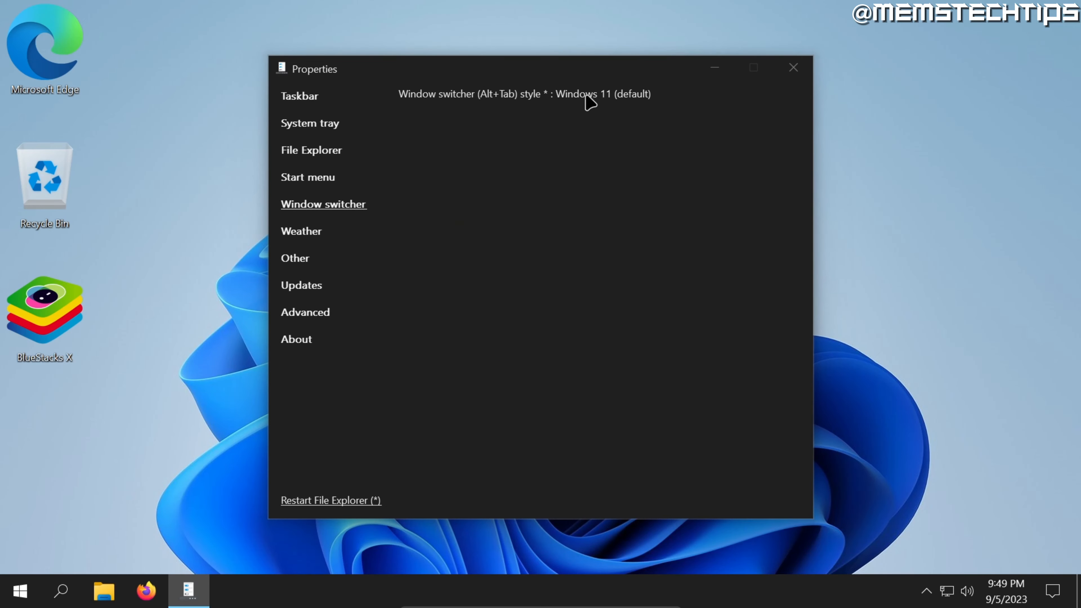
{"action": "left_click", "coordinate": [583, 94]}
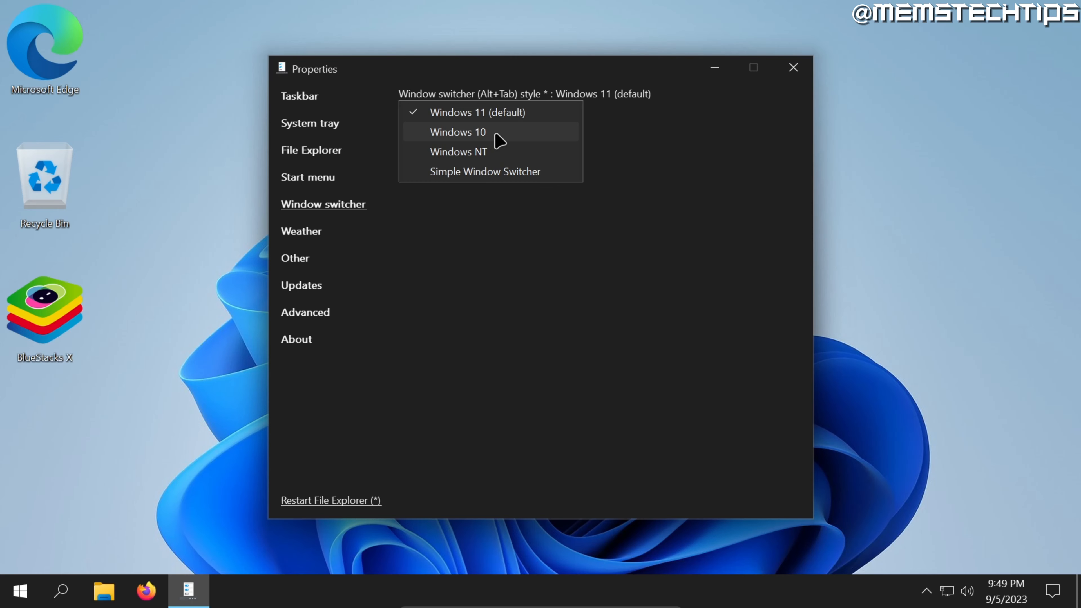
{"action": "left_click", "coordinate": [498, 140]}
{"action": "left_click", "coordinate": [506, 94]}
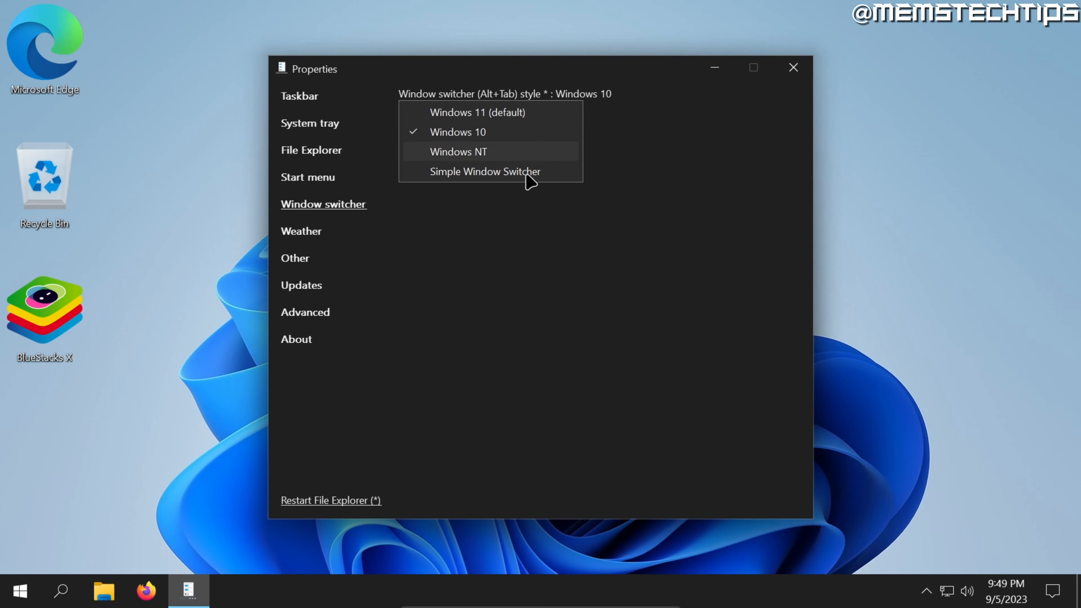
{"action": "left_click", "coordinate": [564, 277]}
{"action": "key", "text": "alt+Tab"}
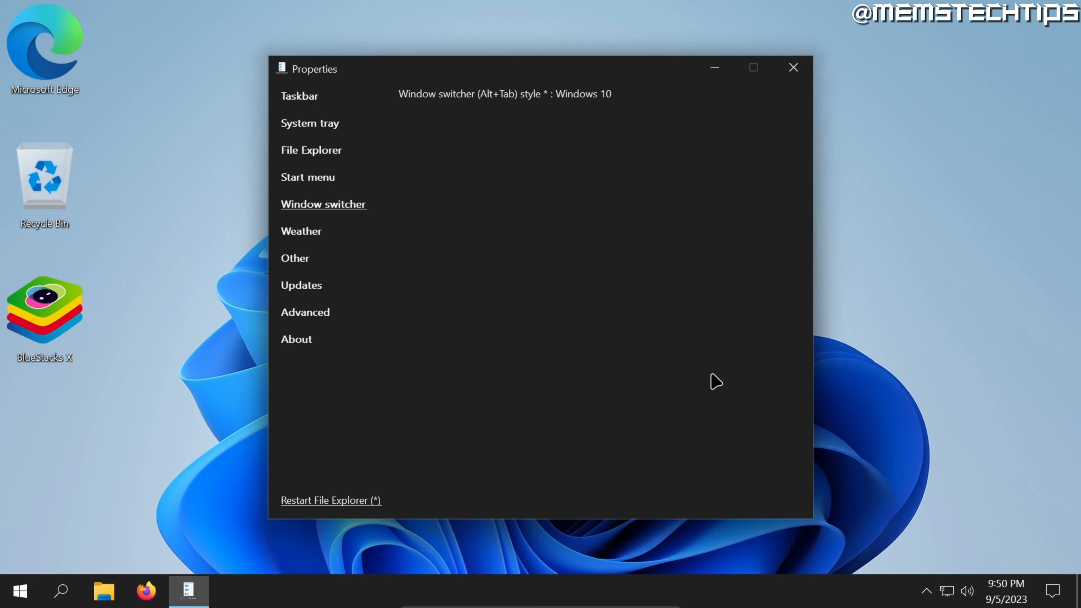
{"action": "key", "text": "Down"}
Show Weather on the taskbar, check its taskbar widget, and turn it off again
{"action": "left_click", "coordinate": [442, 96]}
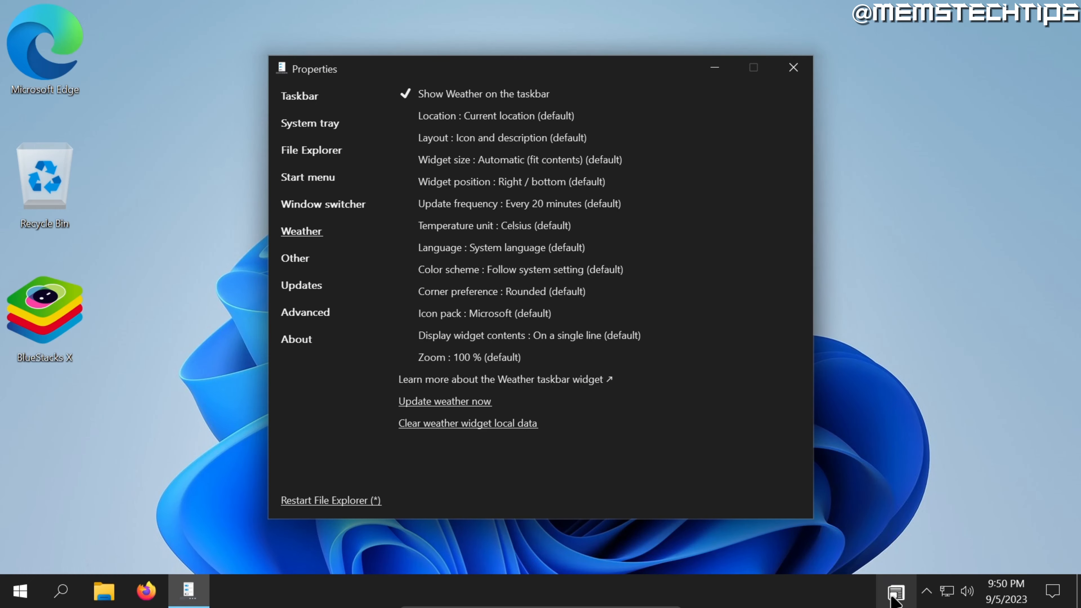
{"action": "mouse_move", "coordinate": [892, 596]}
{"action": "left_click", "coordinate": [453, 96]}
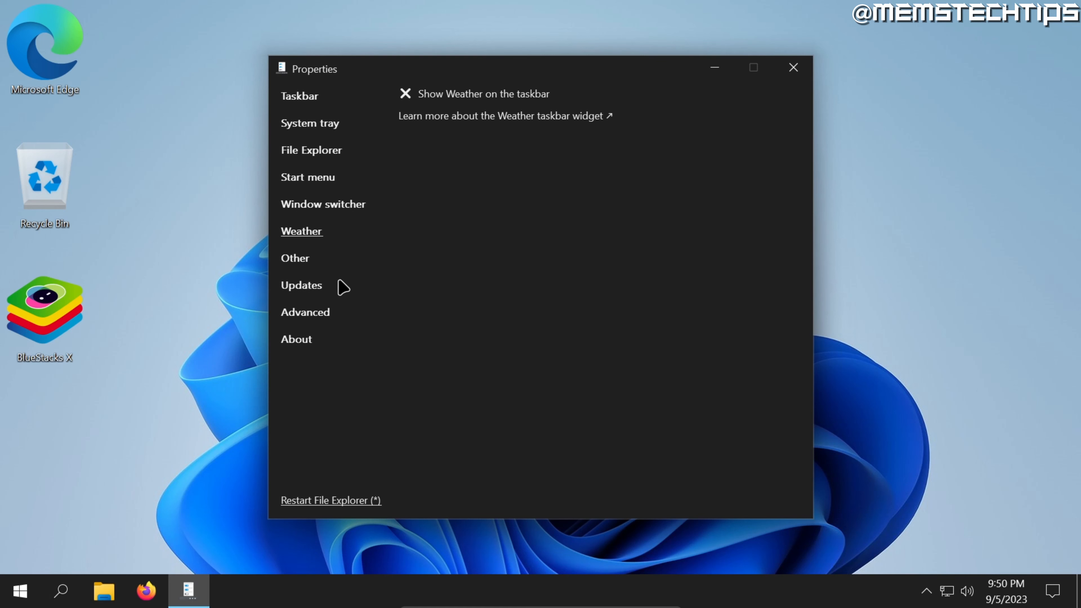
Disable rounded corners for application windows and quadrants when snapping windows, allowing Windows Command Processor to make changes
{"action": "left_click", "coordinate": [297, 260]}
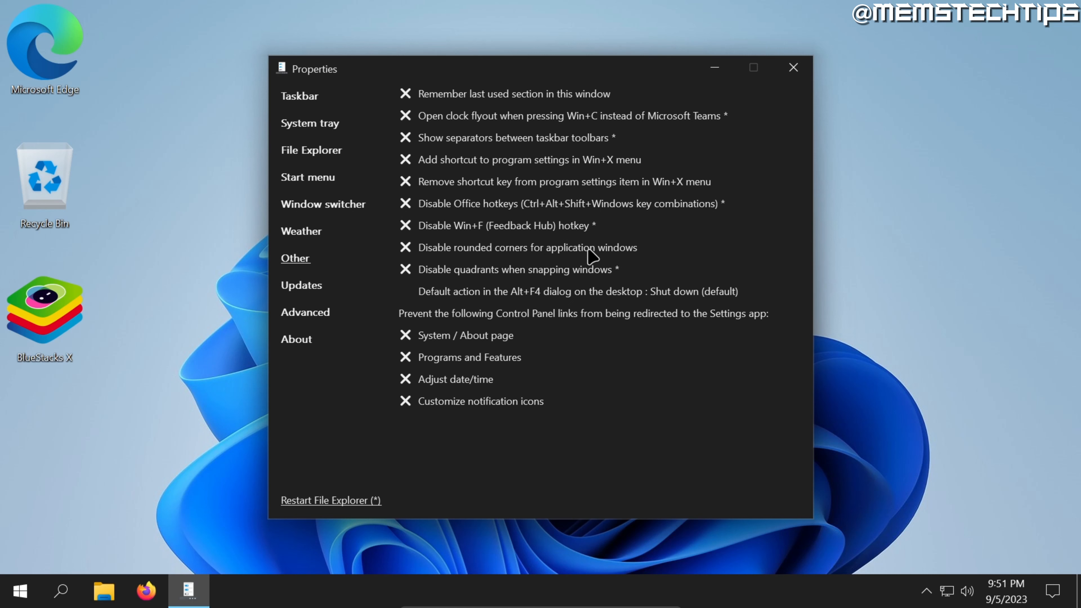
{"action": "left_click", "coordinate": [446, 246]}
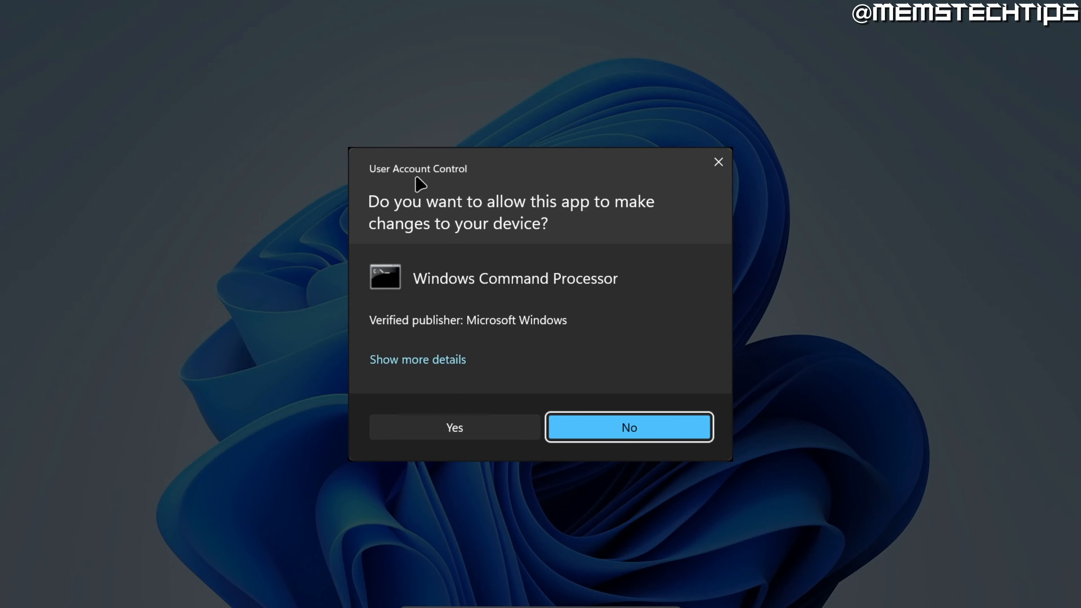
{"action": "left_click", "coordinate": [485, 434]}
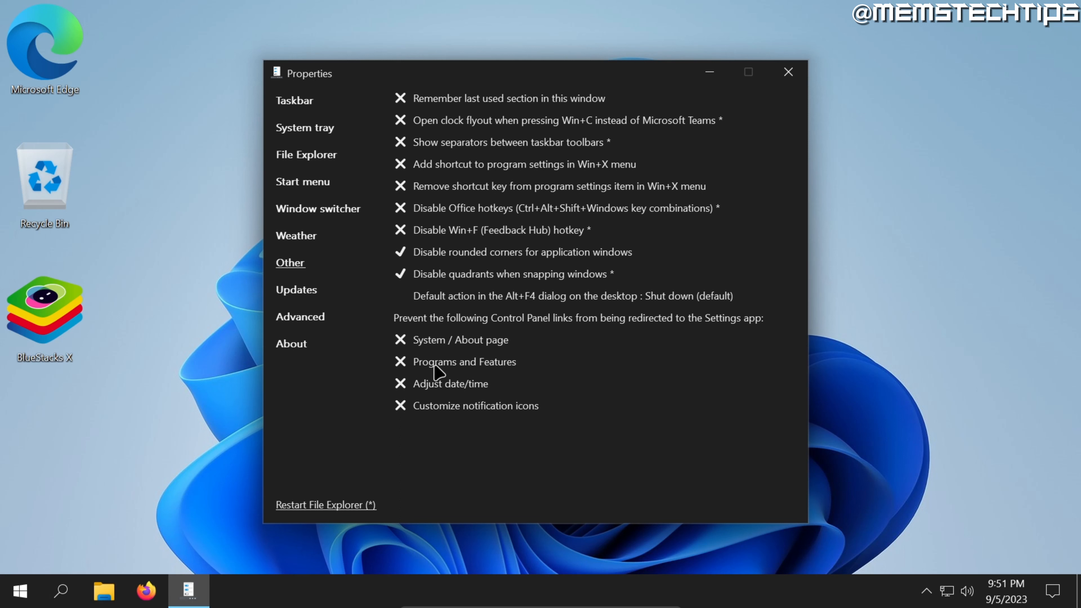
Search Windows for "control", open Control Panel, and check where its System link leads
{"action": "left_click", "coordinate": [62, 592]}
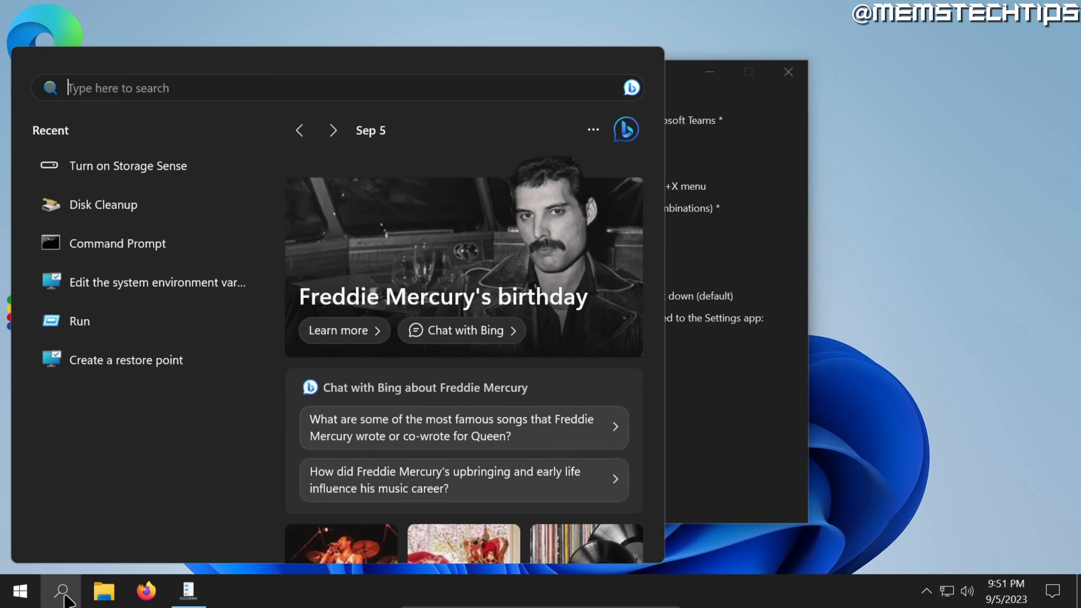
{"action": "type", "text": "control"}
{"action": "key", "text": "Return"}
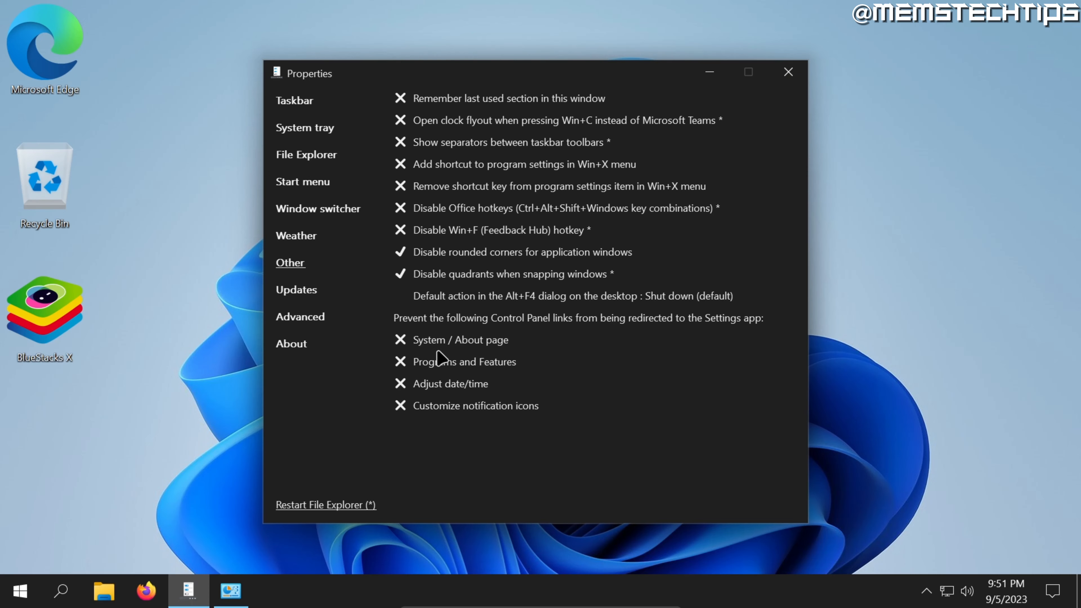
{"action": "left_click", "coordinate": [242, 603]}
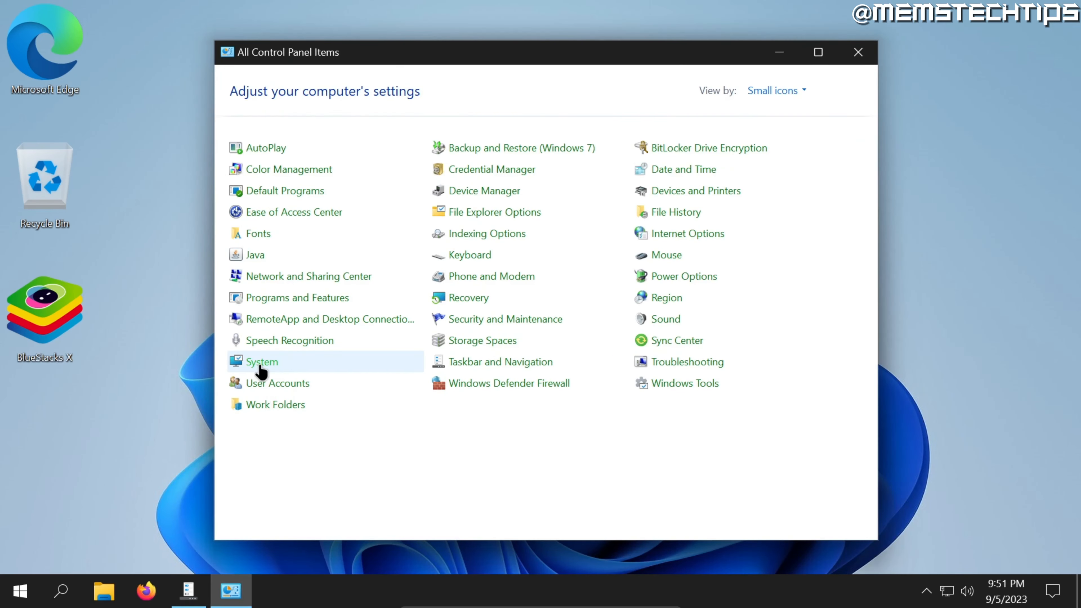
{"action": "left_click", "coordinate": [261, 362]}
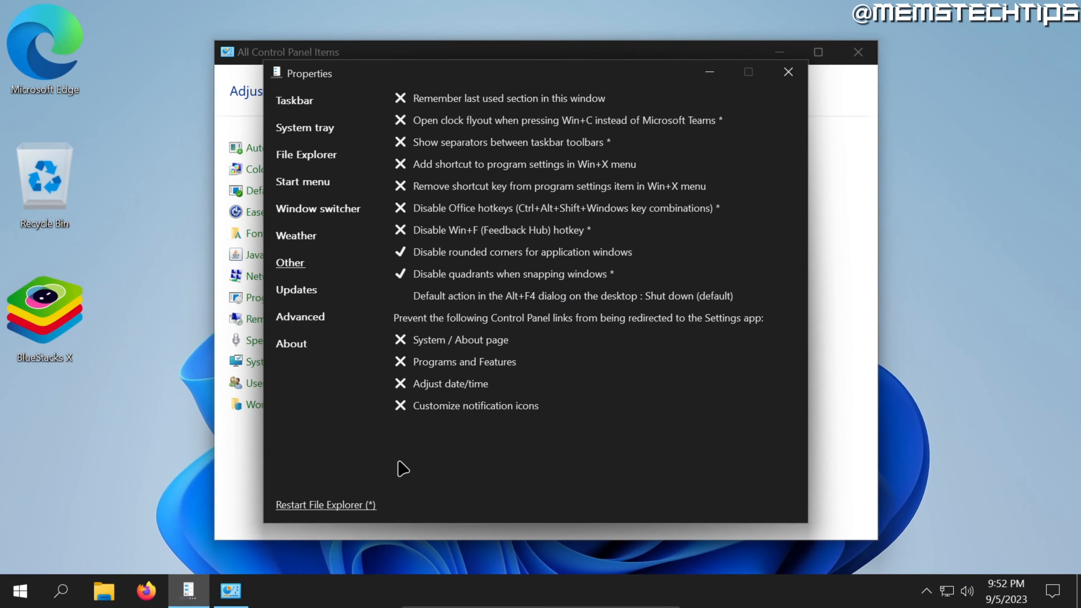
Prevent the System, Programs and Features, date/time and notification icon links from redirecting to Settings, and check Control Panel's System page
{"action": "left_click", "coordinate": [404, 340]}
{"action": "left_click", "coordinate": [400, 383]}
{"action": "left_click", "coordinate": [400, 405]}
{"action": "left_click", "coordinate": [249, 483]}
{"action": "left_click", "coordinate": [261, 363]}
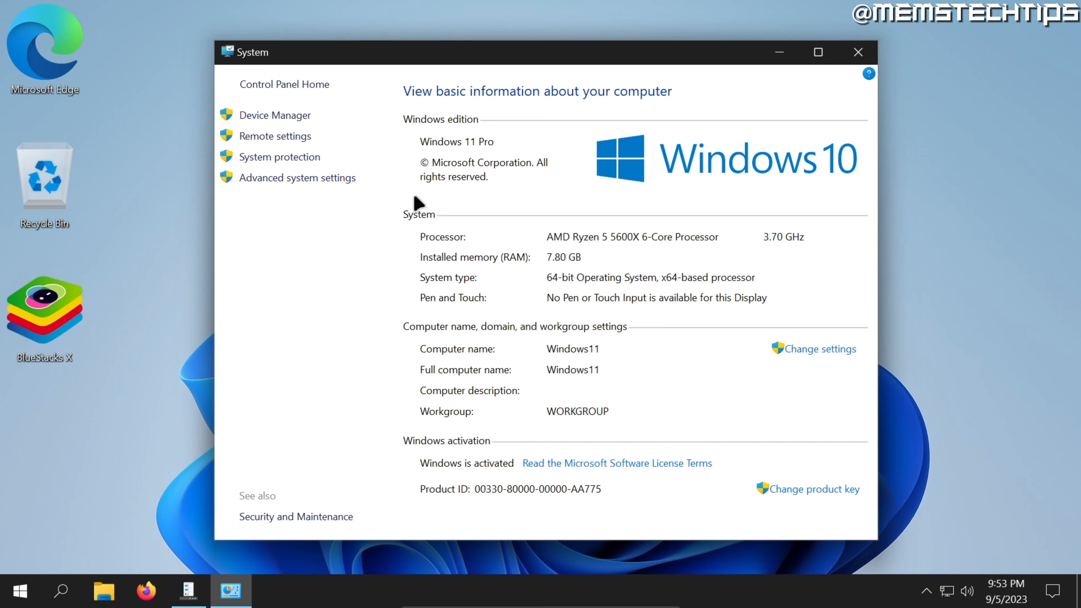
{"action": "left_click", "coordinate": [188, 590]}
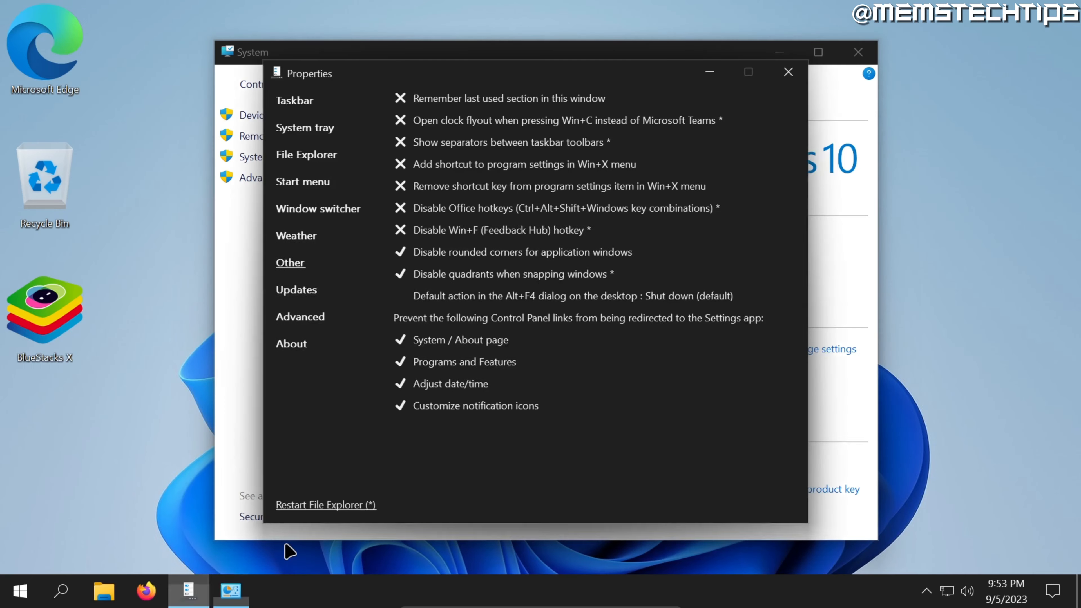
Update ExplorerPatcher with a File Explorer restart from the update settings, and dismiss the notification
{"action": "left_click", "coordinate": [297, 291]}
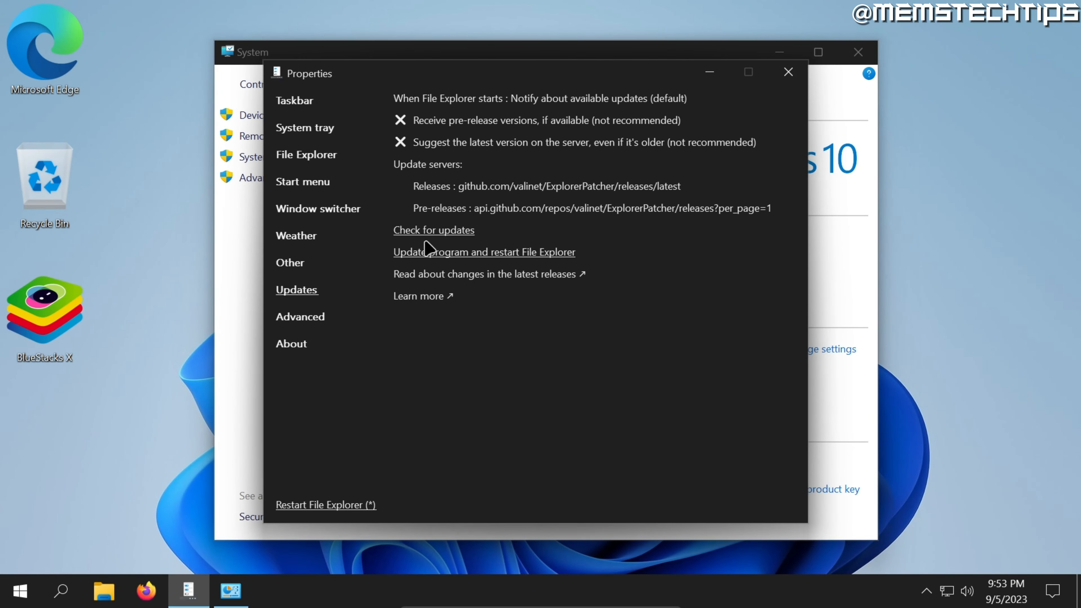
{"action": "left_click", "coordinate": [449, 252]}
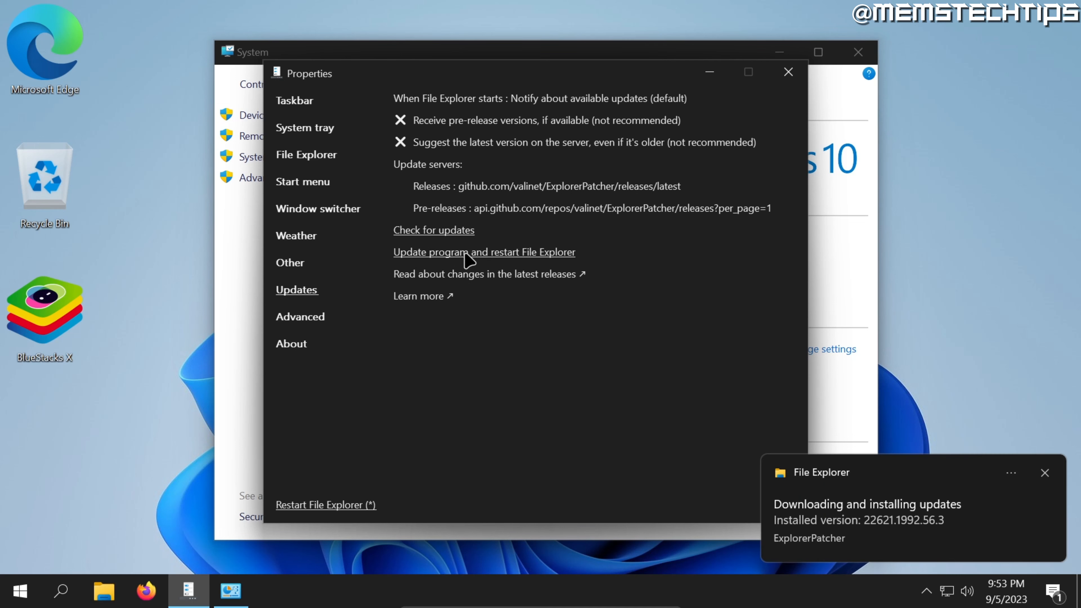
{"action": "left_click", "coordinate": [1044, 473]}
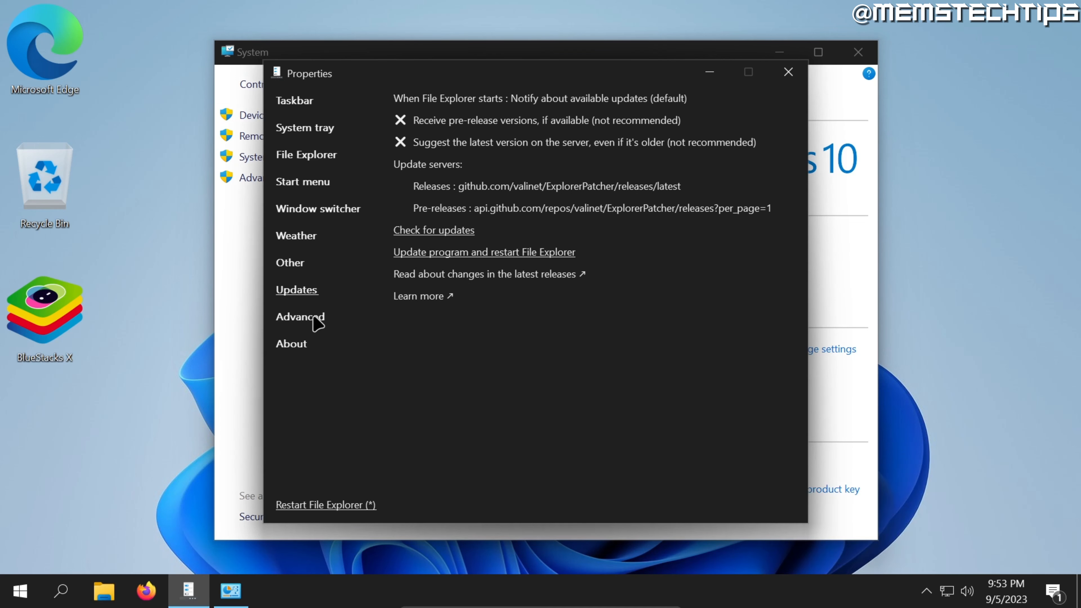
Review the advanced settings, export the current ExplorerPatcher settings to the Desktop as ExplorerPatcher_22621.1992.56.3, and dismiss the message
{"action": "left_click", "coordinate": [300, 318]}
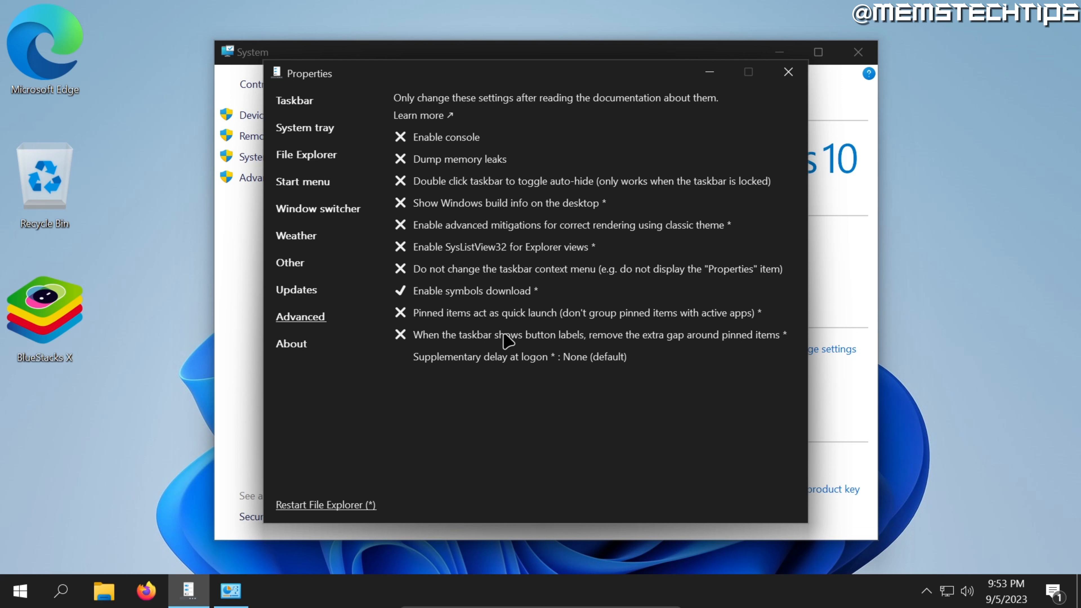
{"action": "left_click", "coordinate": [297, 345]}
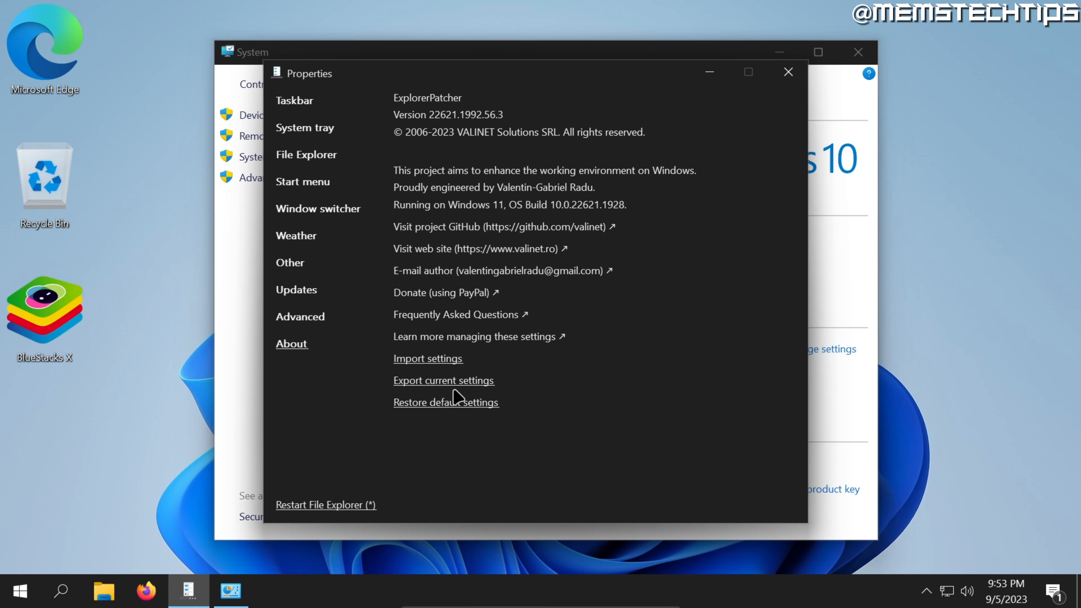
{"action": "left_click", "coordinate": [435, 379]}
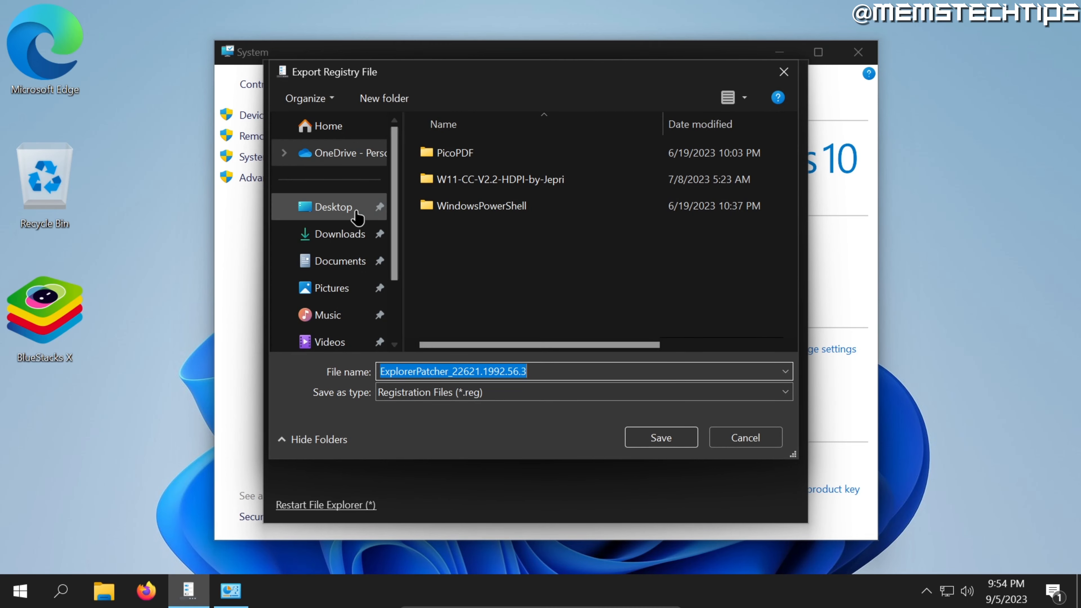
{"action": "left_click", "coordinate": [338, 208]}
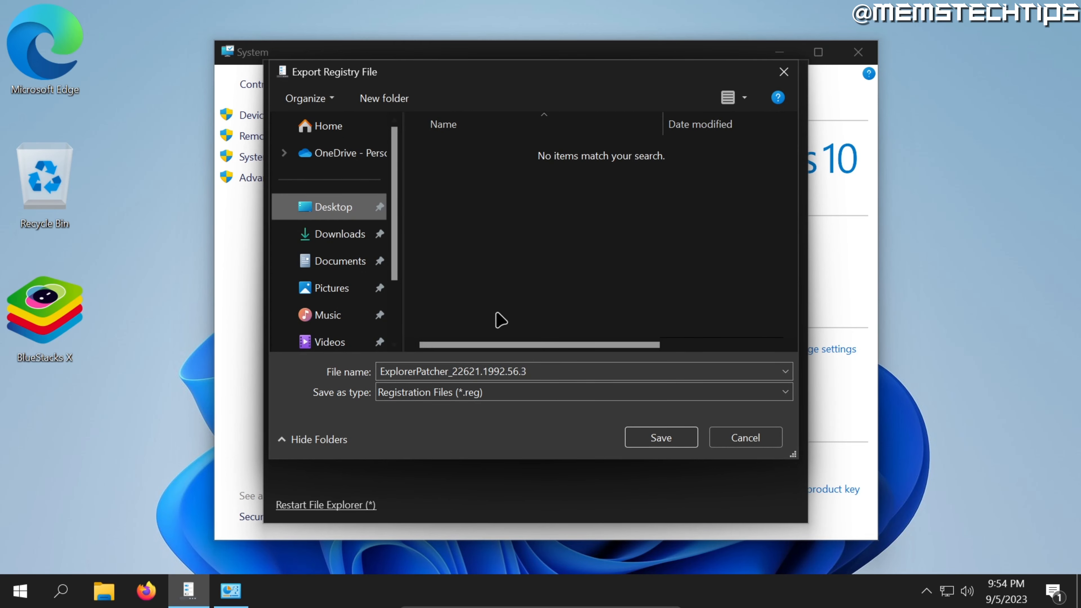
{"action": "left_click", "coordinate": [657, 437]}
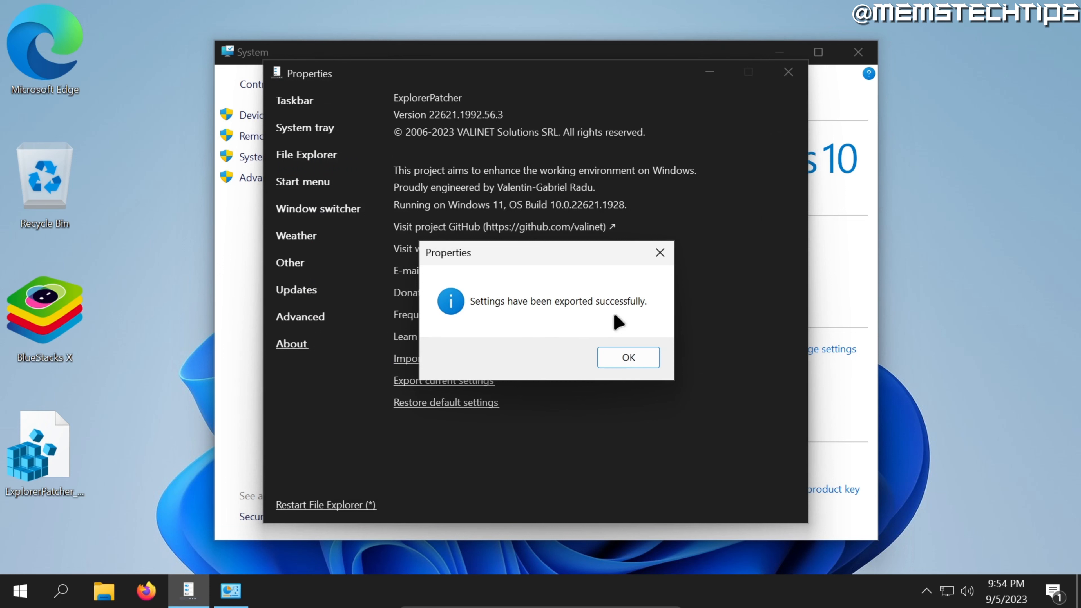
{"action": "left_click", "coordinate": [621, 361]}
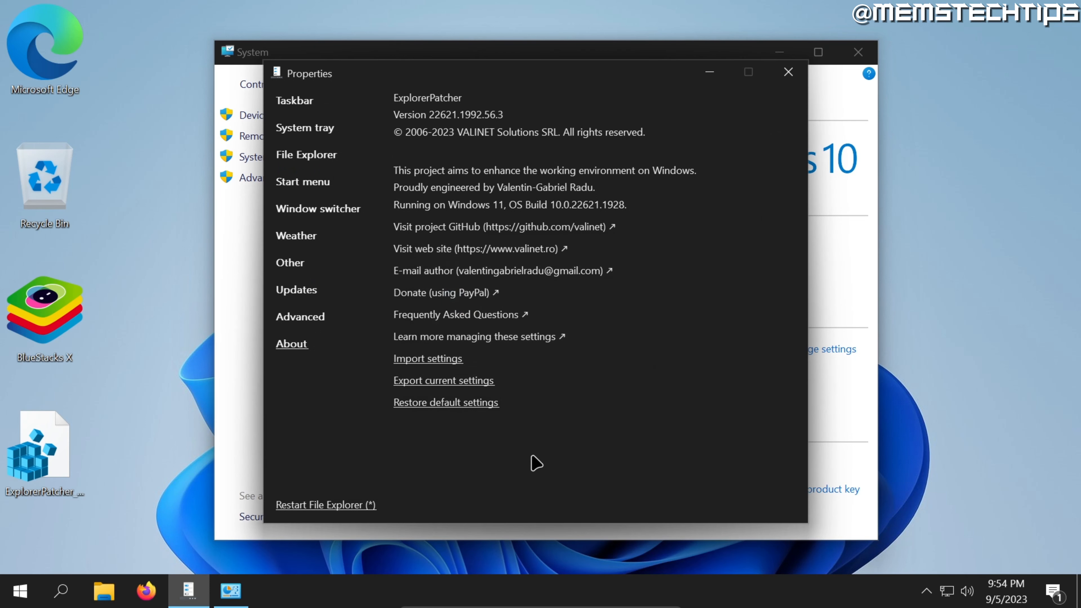
Import the saved ExplorerPatcher_22621.1992.56.3 registration file into the ExplorerPatcher settings
{"action": "left_click", "coordinate": [20, 590]}
{"action": "left_click", "coordinate": [584, 461]}
{"action": "left_click", "coordinate": [427, 358]}
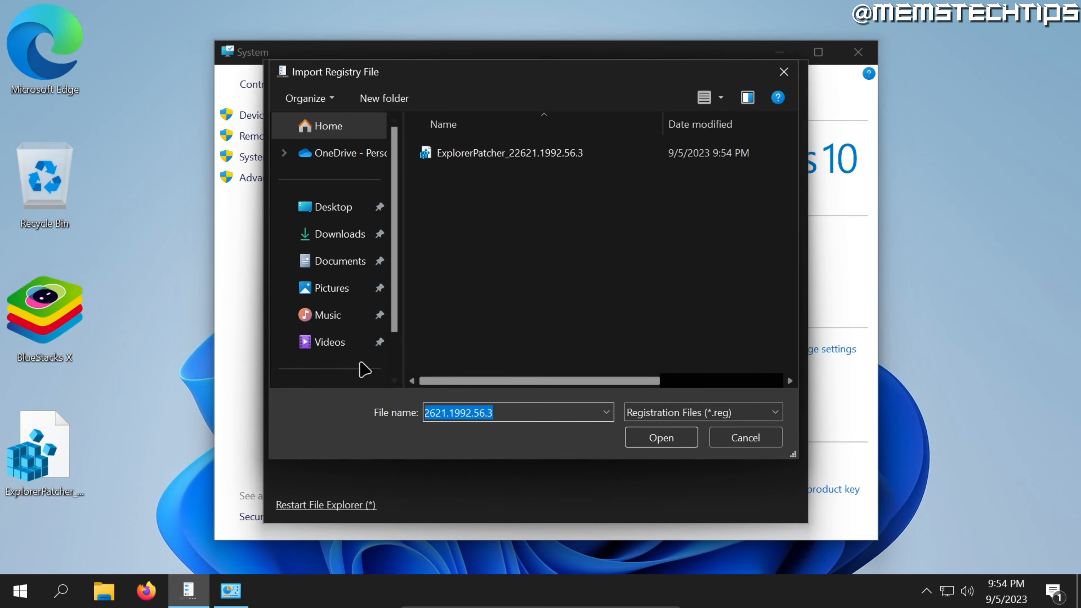
{"action": "double_click", "coordinate": [470, 160]}
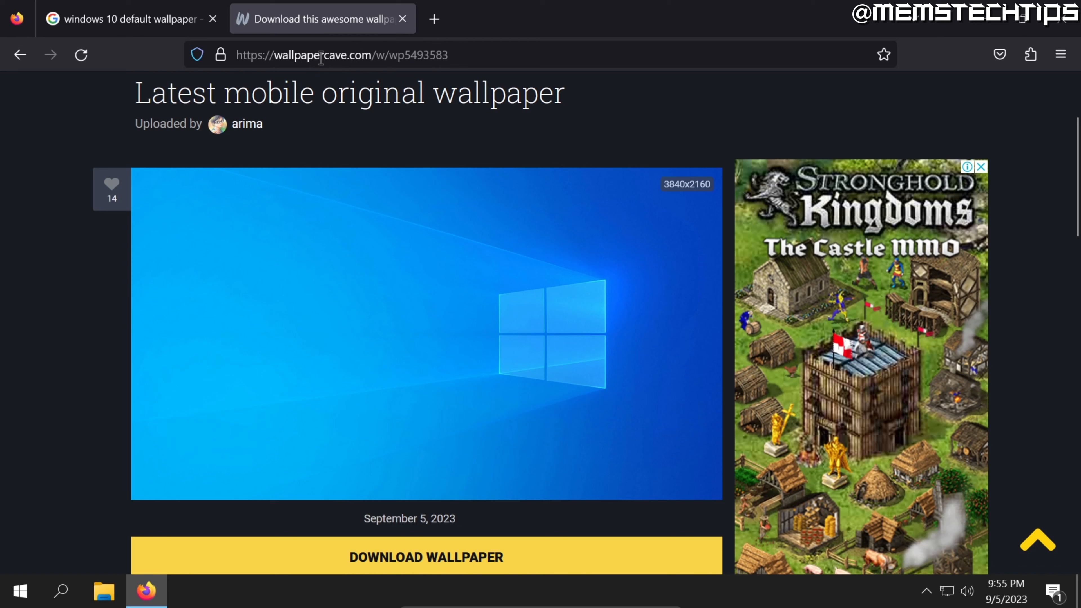
Download the Windows 10 wallpaper from wallpapercave.com and set wp5493583-original-blue-wallpapers.jpg from Downloads as the desktop background
{"action": "left_click", "coordinate": [547, 569]}
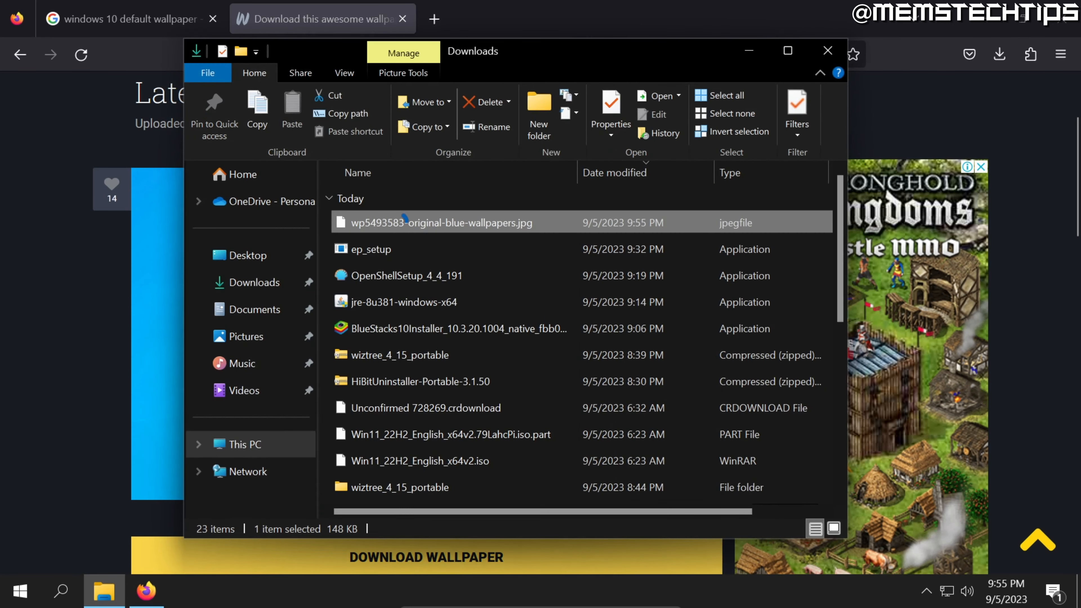
{"action": "right_click", "coordinate": [403, 218]}
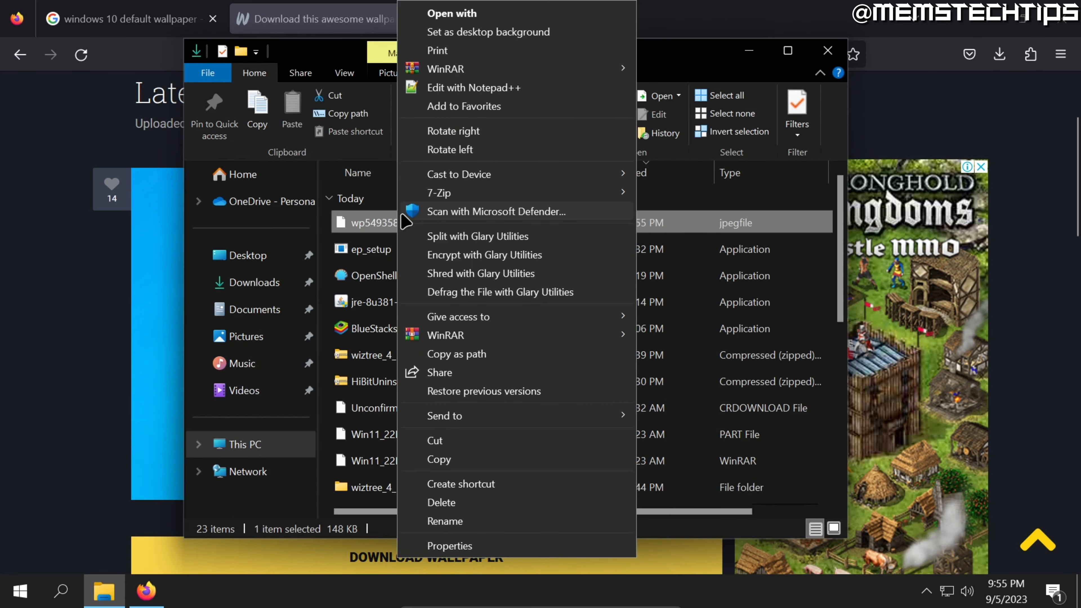
{"action": "left_click", "coordinate": [502, 33]}
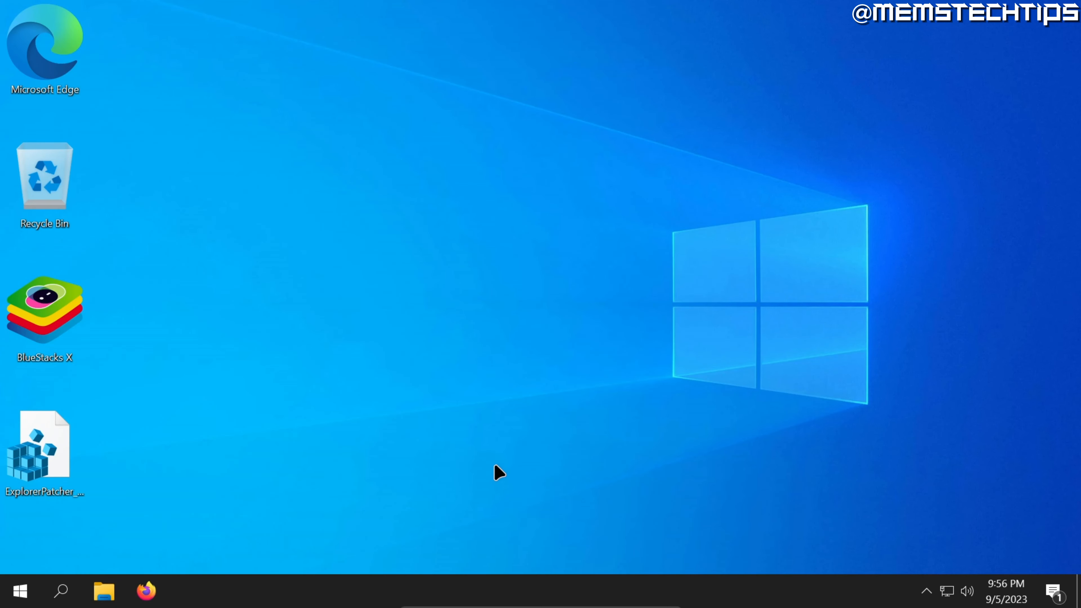